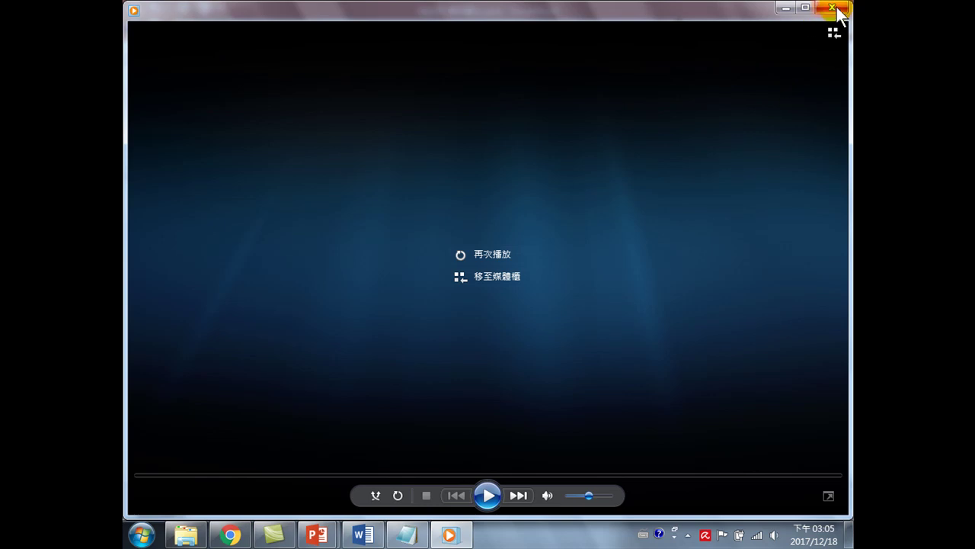
- Close Windows Media Player to return to the Documents library showing 站出來_樂活臺北.mp4
left_click(834, 7)
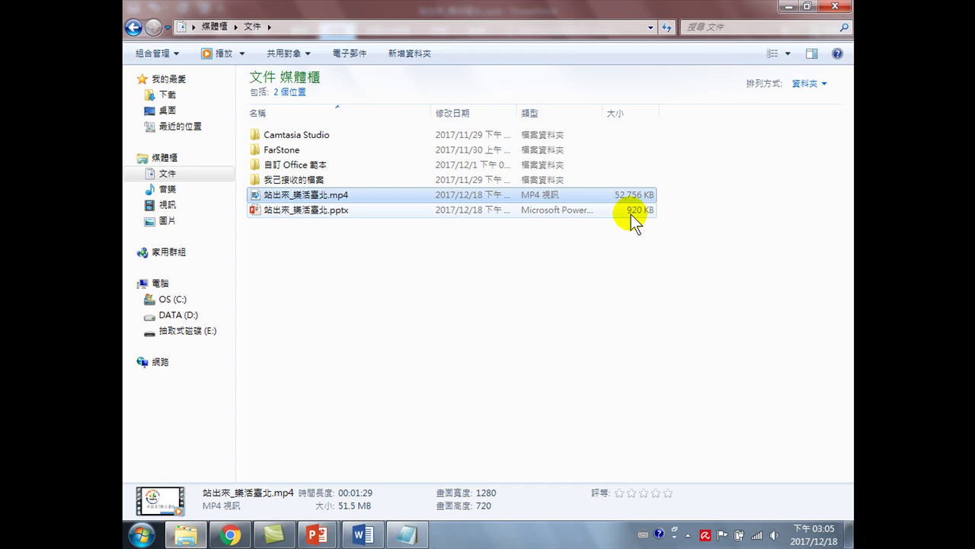
- Launch PowerPoint 2016 from the taskbar and create the blank presentation 簡報3
left_click(327, 529)
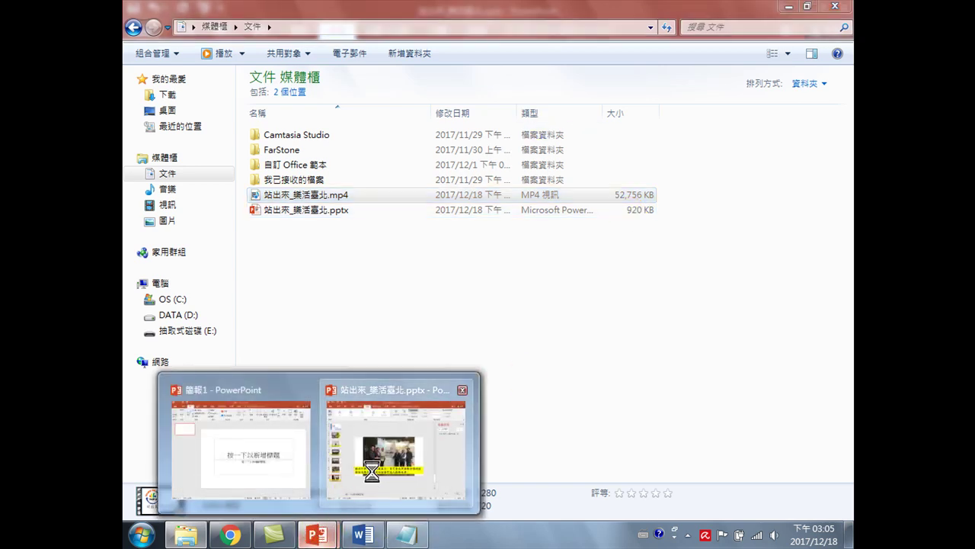
left_click(372, 471)
right_click(317, 533)
left_click(308, 464)
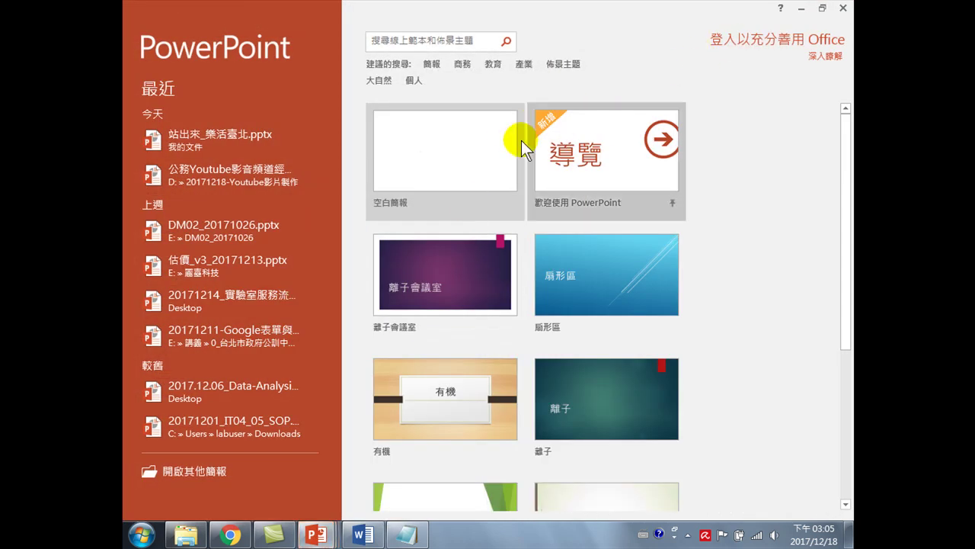
left_click(521, 141)
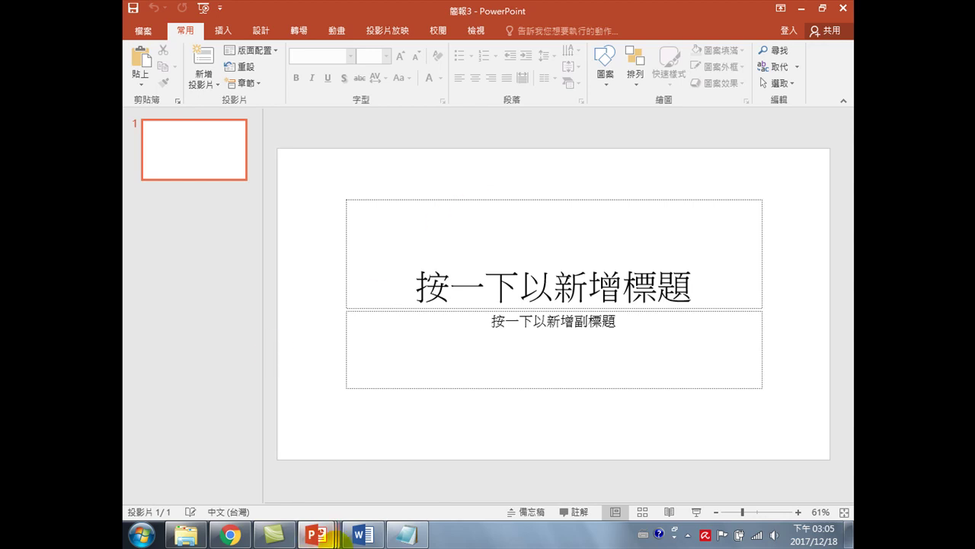
right_click(317, 535)
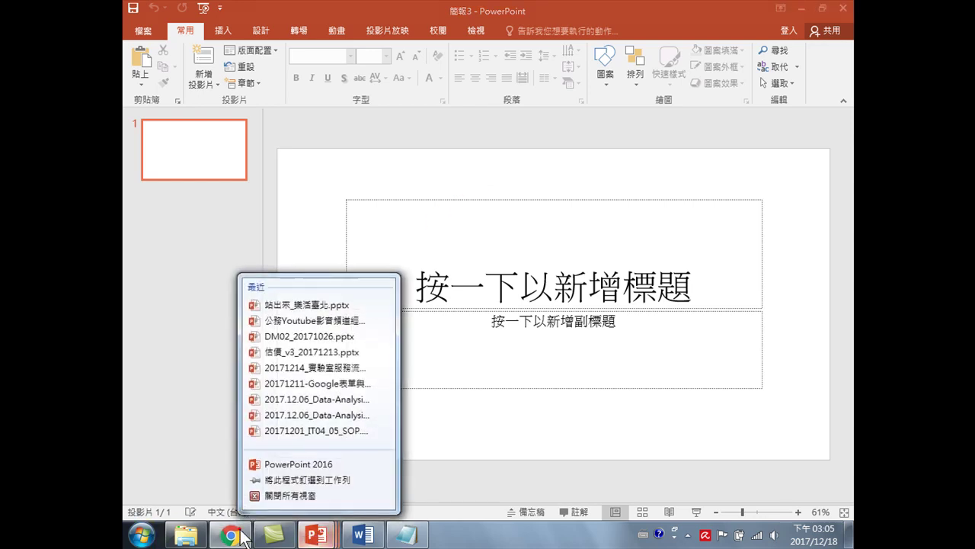
left_click(230, 535)
left_click(394, 34)
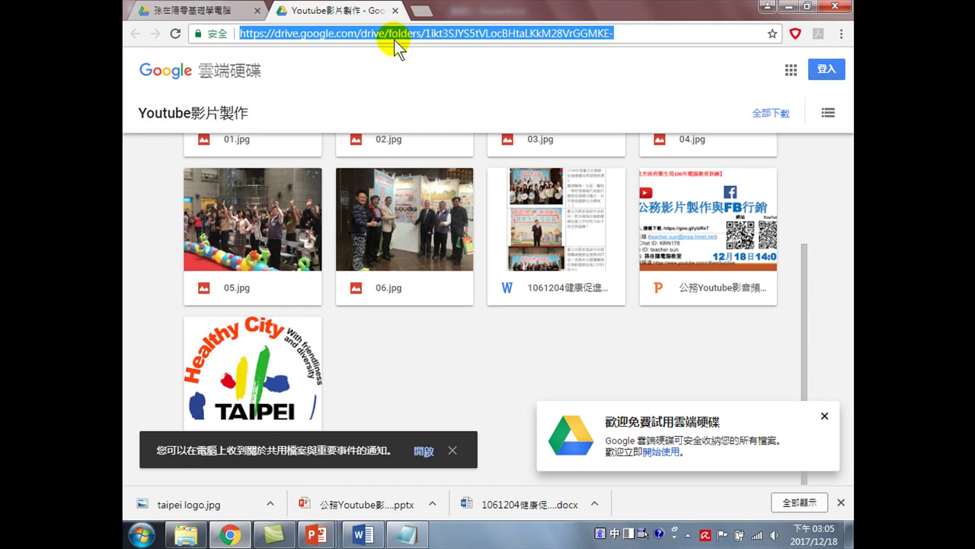
type("www.")
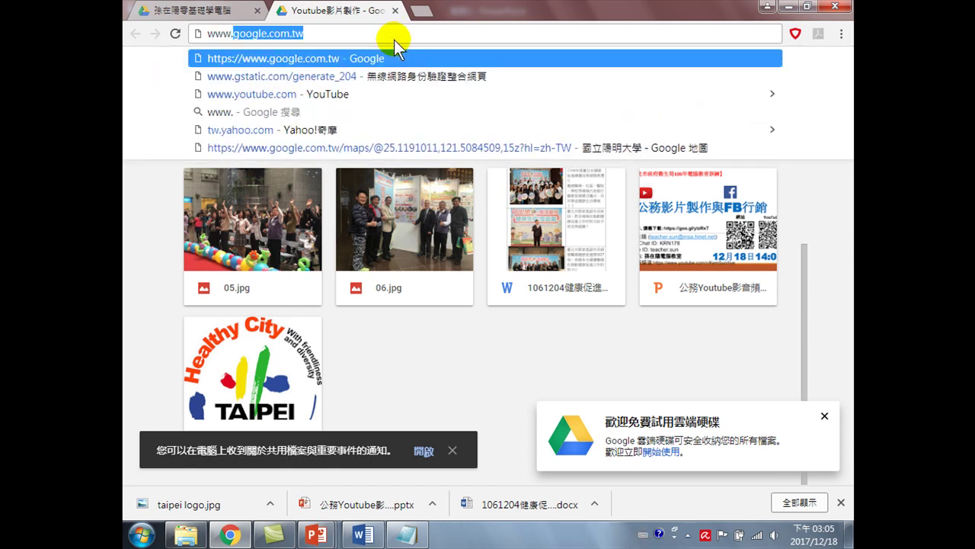
type("youtub")
key("Return")
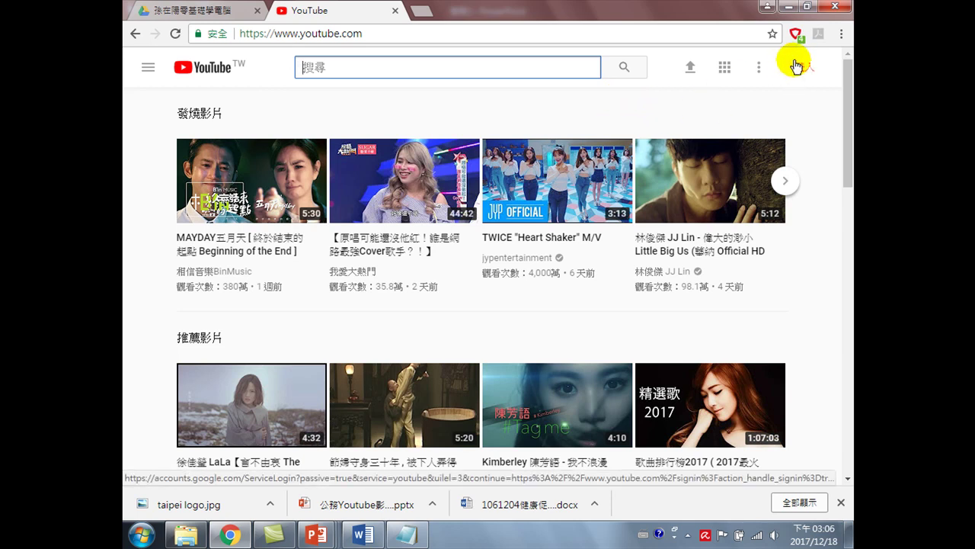
left_click(807, 71)
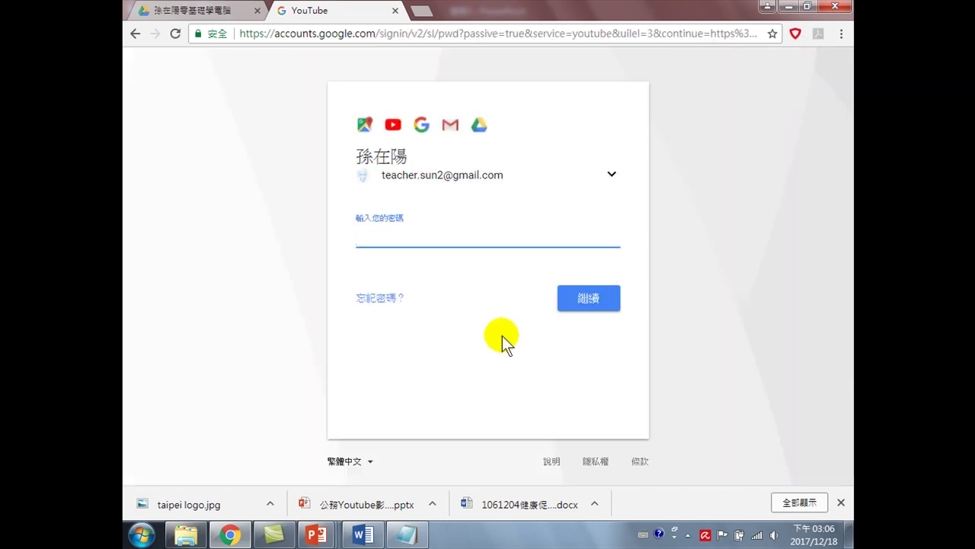
left_click(186, 534)
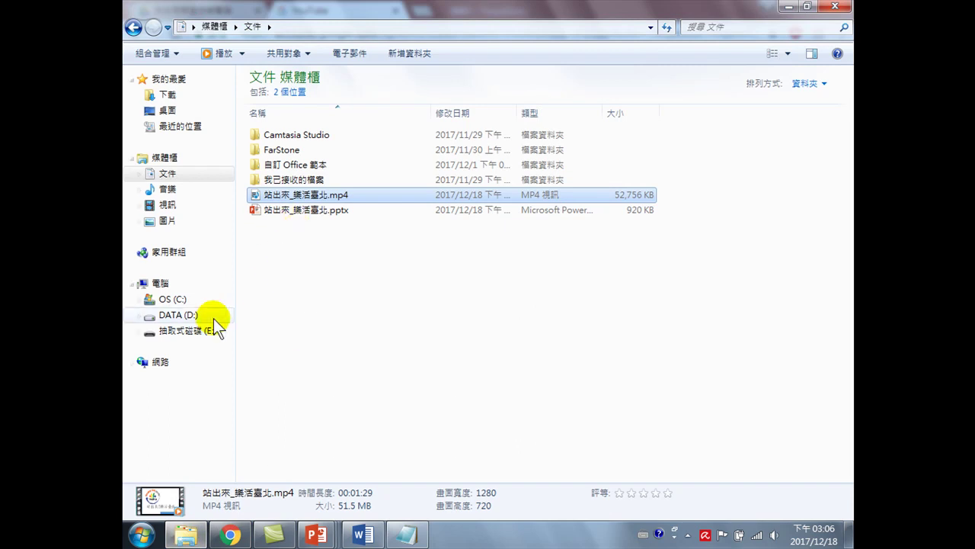
- Browse DATA (D:) to the 20171218-Youtube影片製作 folder and play 臺北健康生活.mp4
left_click(179, 314)
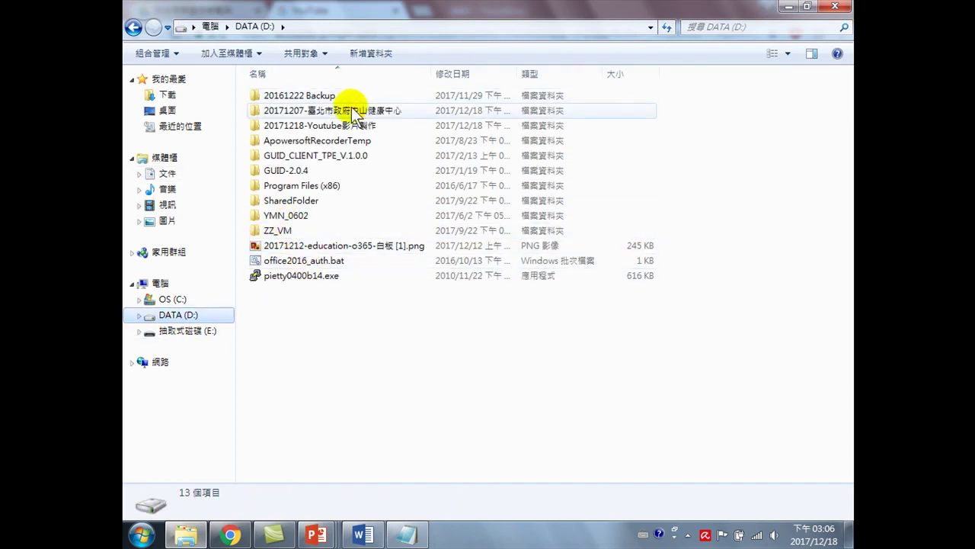
mouse_move(352, 114)
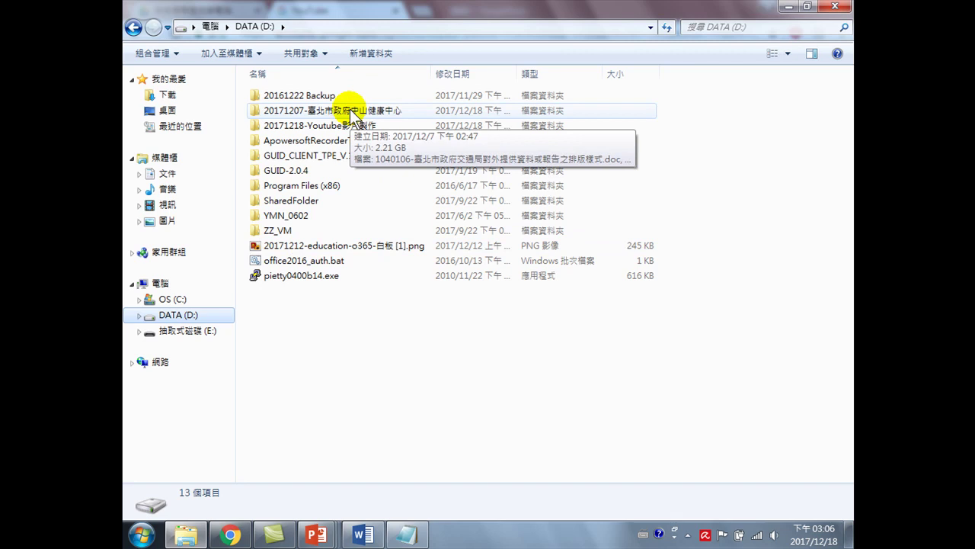
double_click(352, 115)
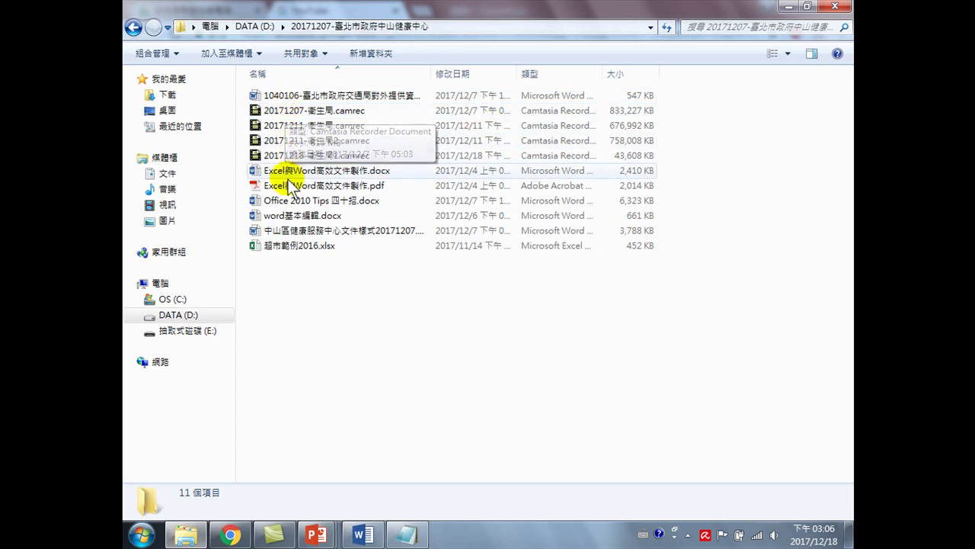
left_click(258, 26)
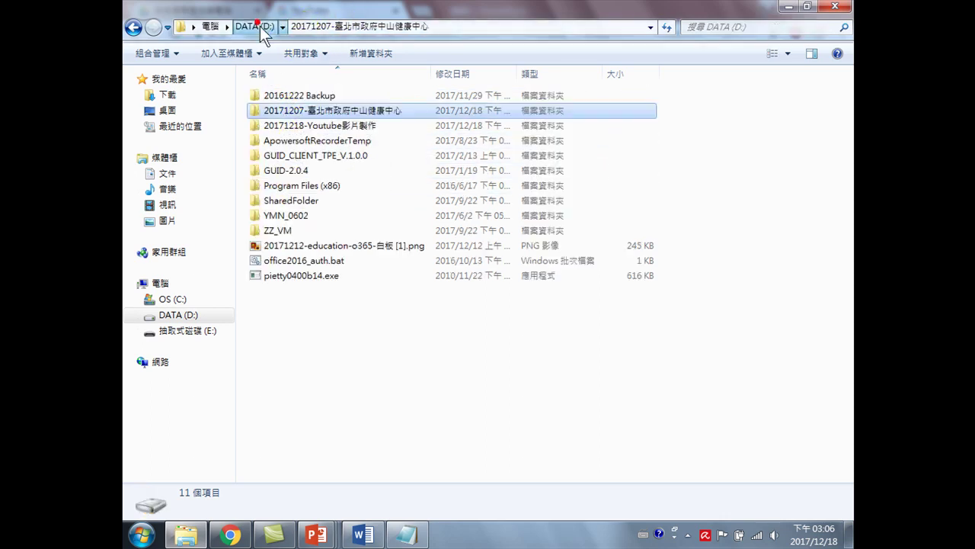
double_click(305, 126)
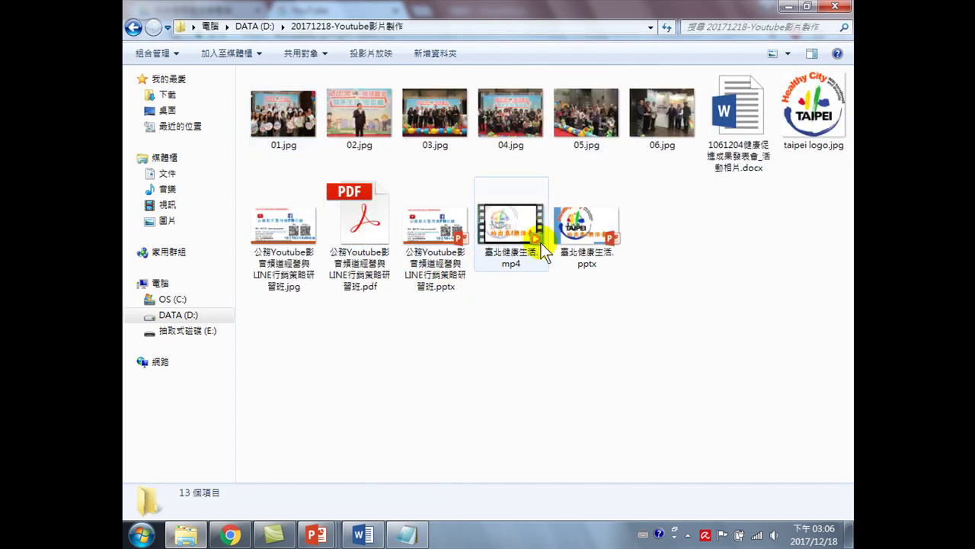
double_click(512, 227)
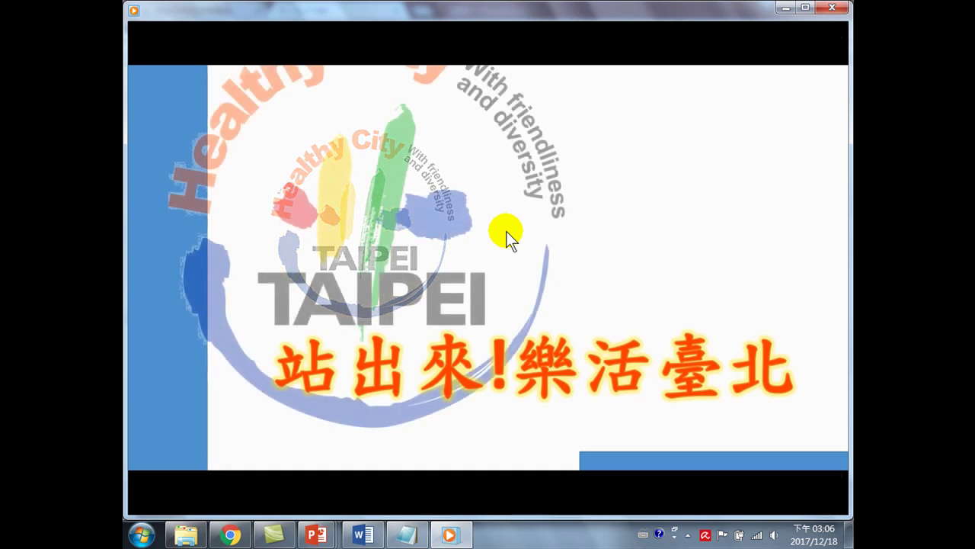
- Watch the first 33 seconds of 臺北健康生活.mp4, then close the player
mouse_move(508, 233)
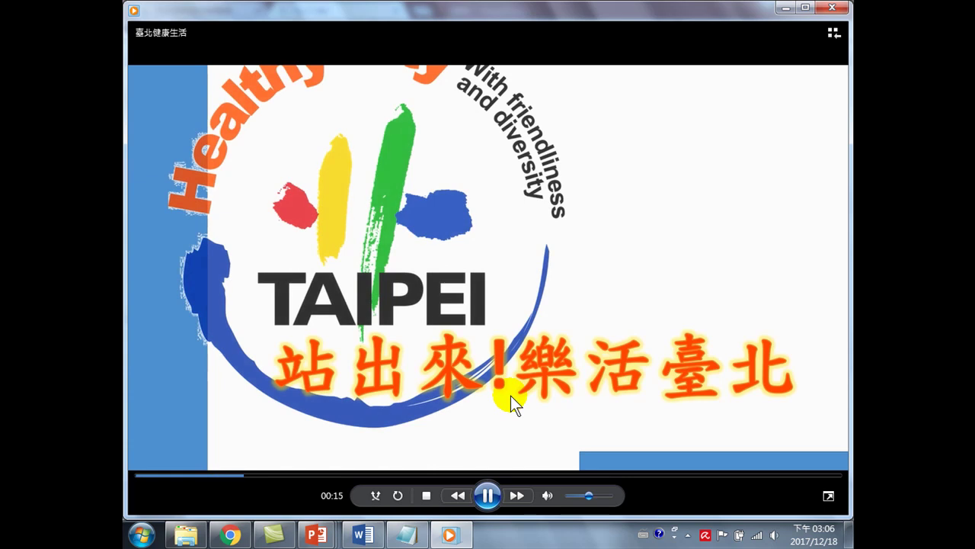
mouse_move(509, 396)
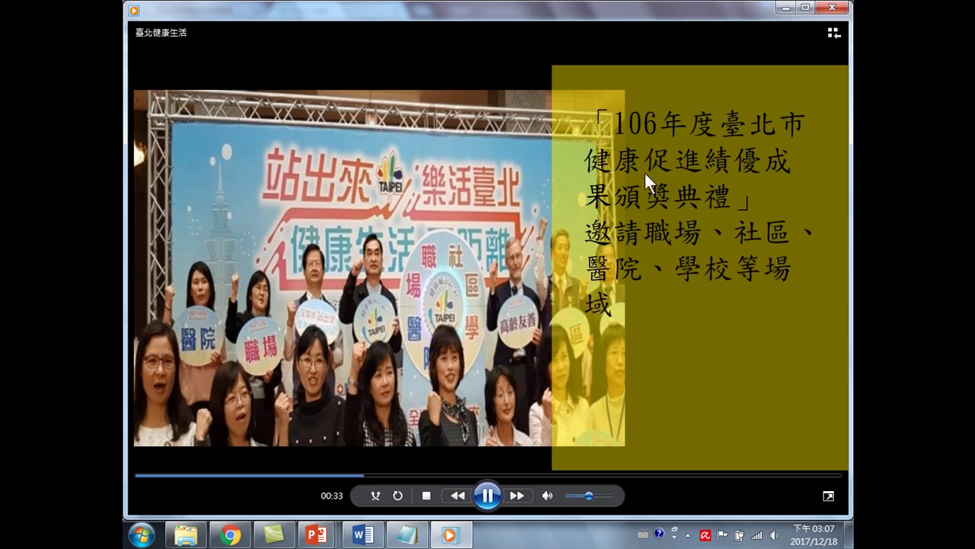
left_click(838, 8)
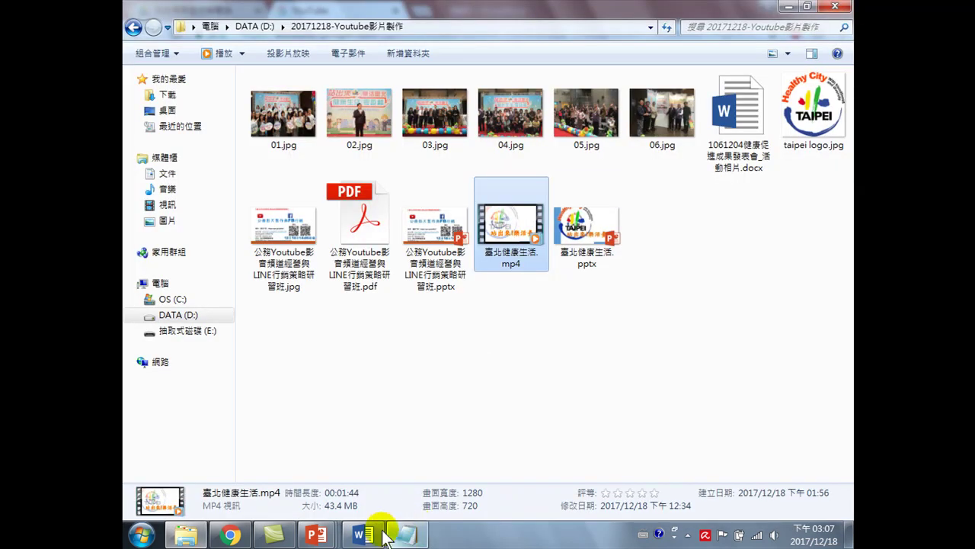
- Submit the password and sign in as the main channel with 4,243 subscribers
left_click(230, 536)
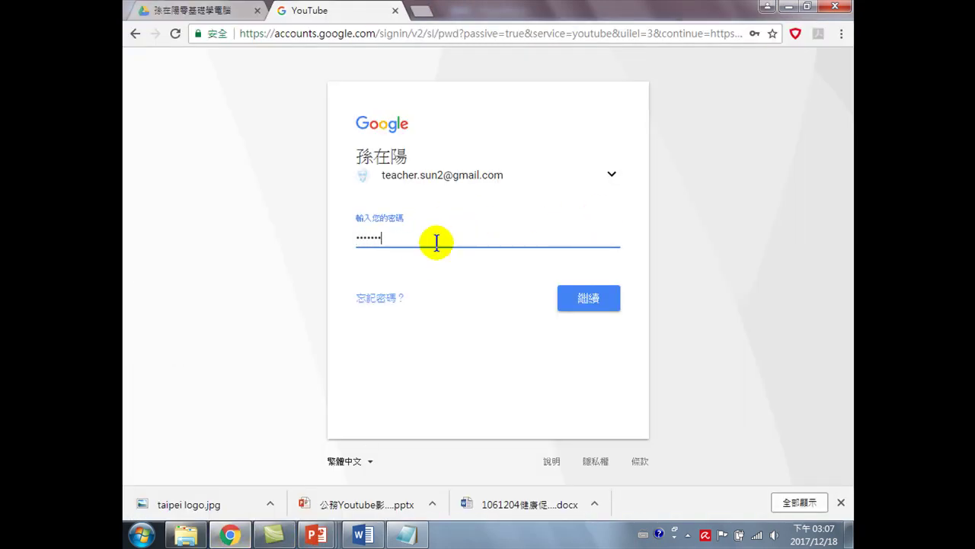
key("Return")
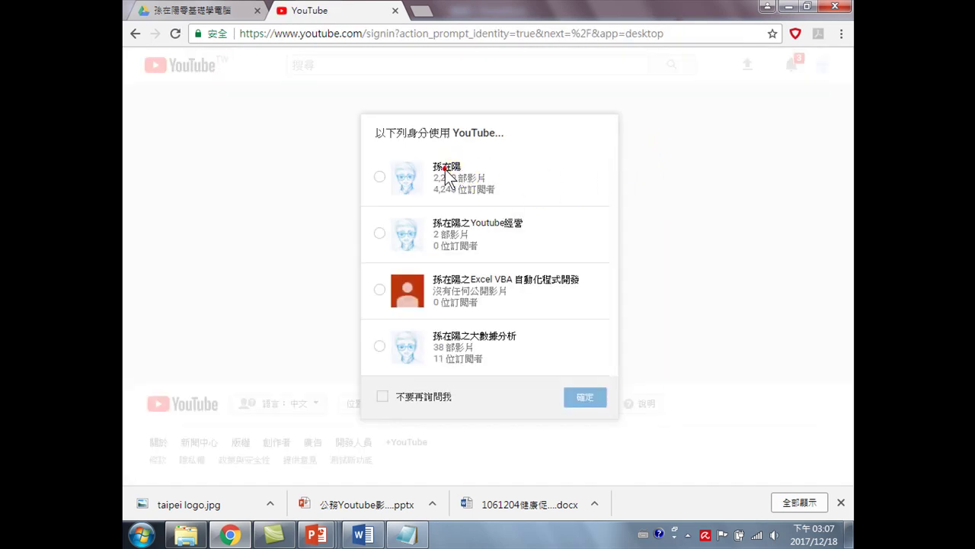
left_click(448, 180)
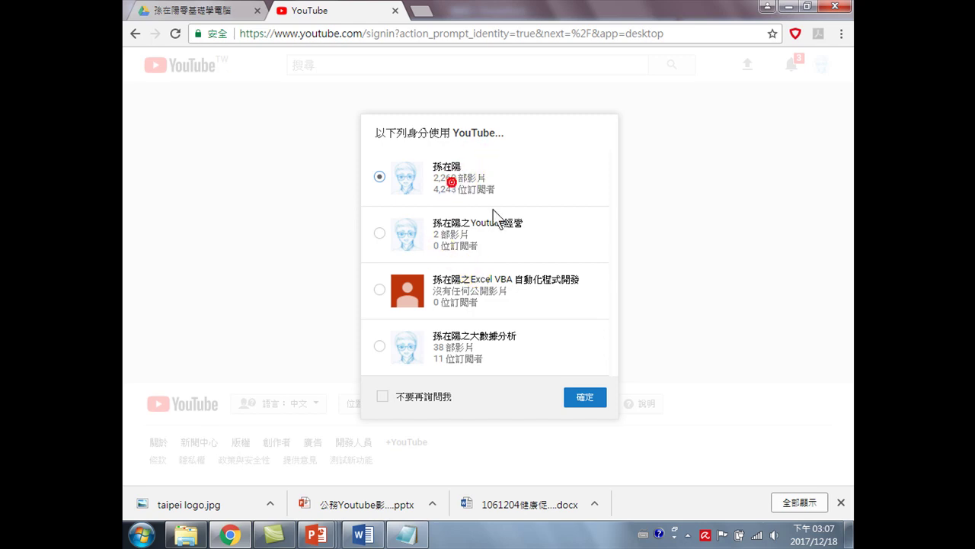
left_click(587, 398)
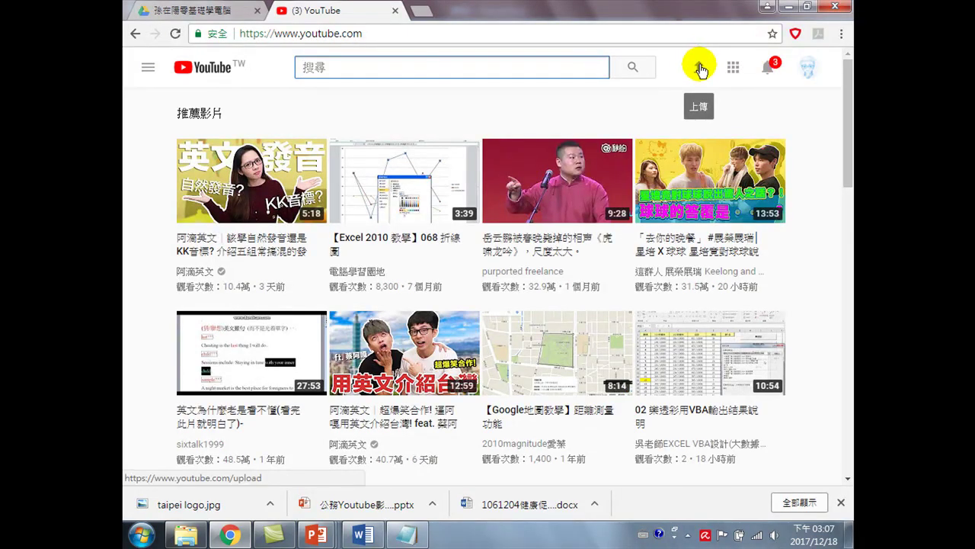
- Visit the 創作者工作室 dashboard, then open YouTube account settings from the avatar menu
left_click(810, 70)
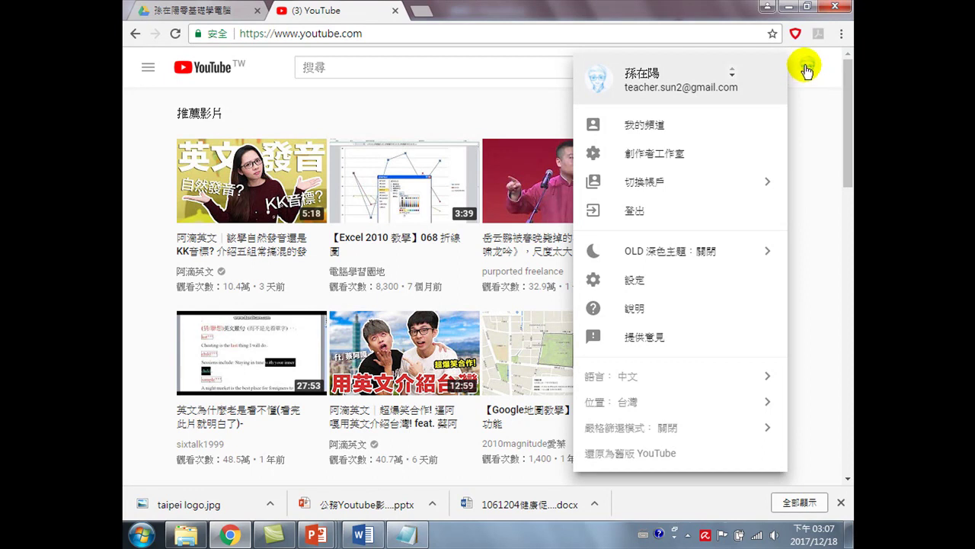
left_click(657, 157)
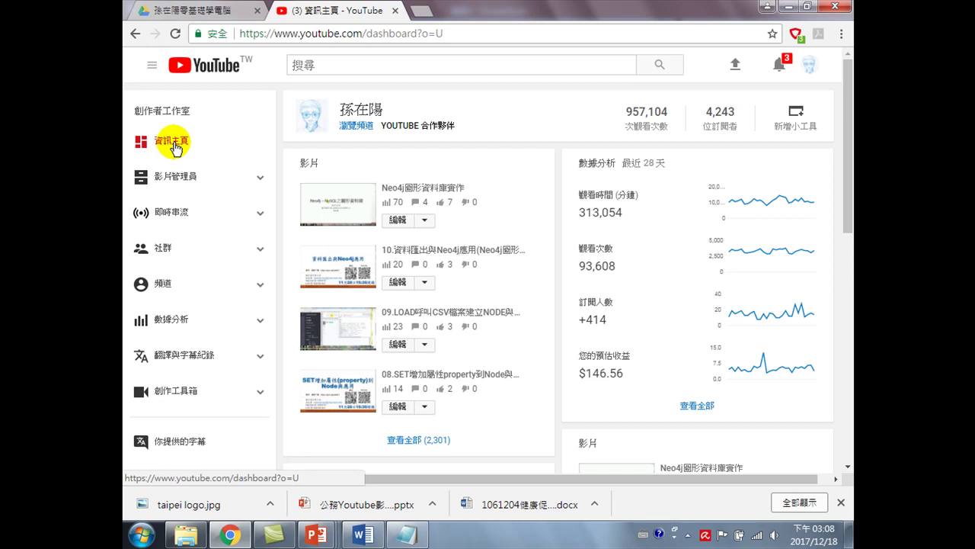
left_click(812, 66)
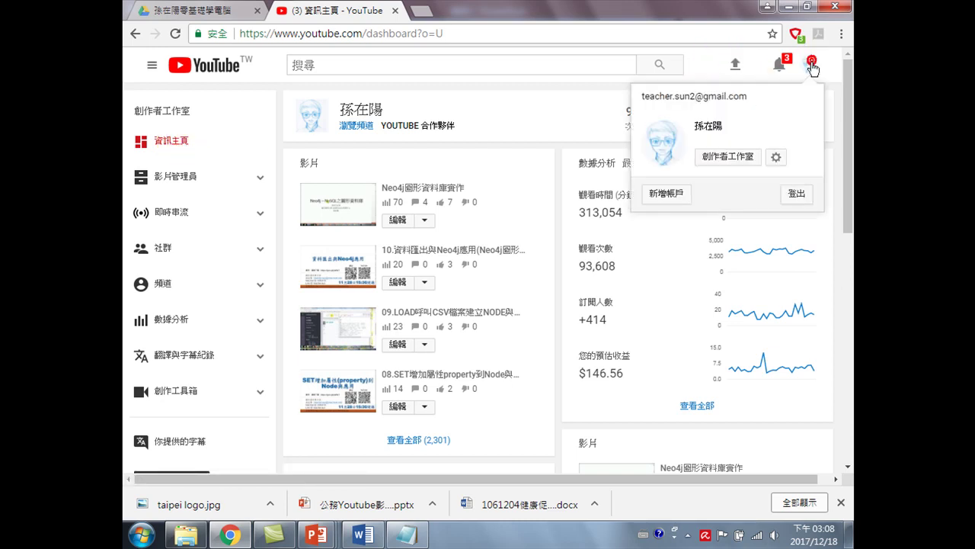
left_click(812, 69)
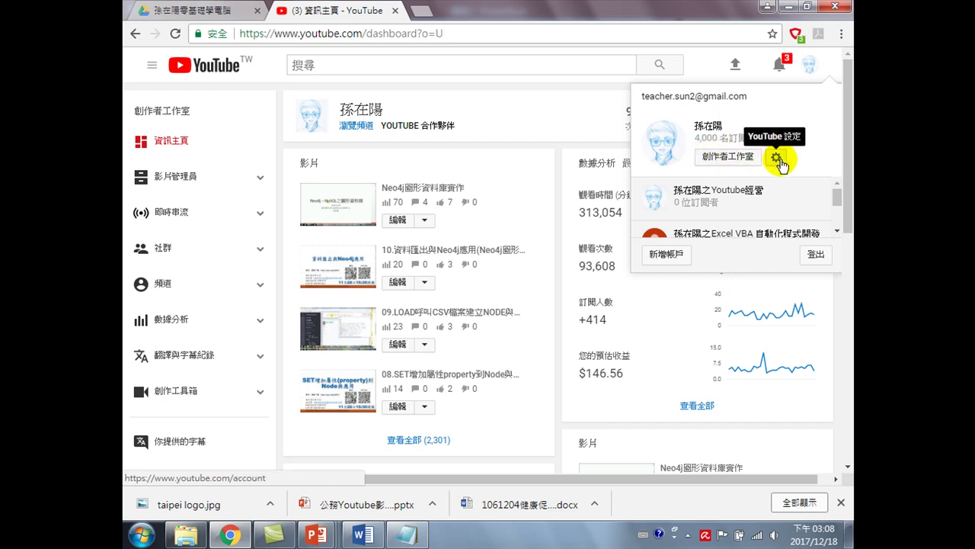
left_click(777, 156)
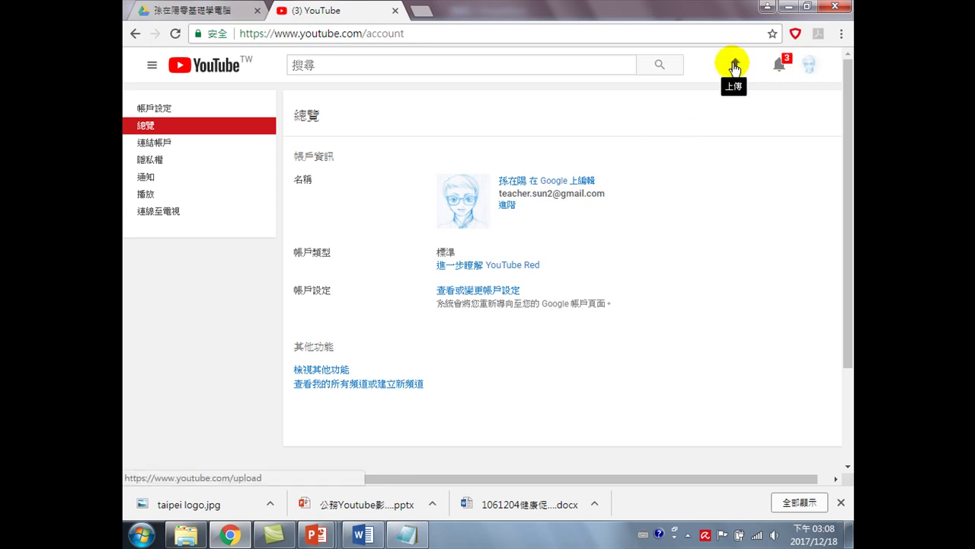
- On the upload page, choose 臺北健康生活.mp4 from D:\20171218-Youtube影片製作 as the video to upload
left_click(737, 67)
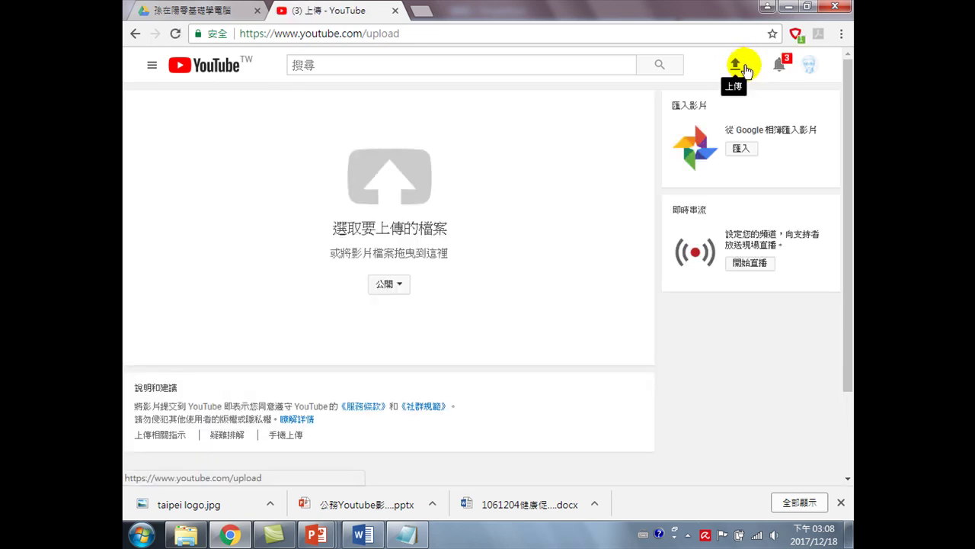
left_click(393, 189)
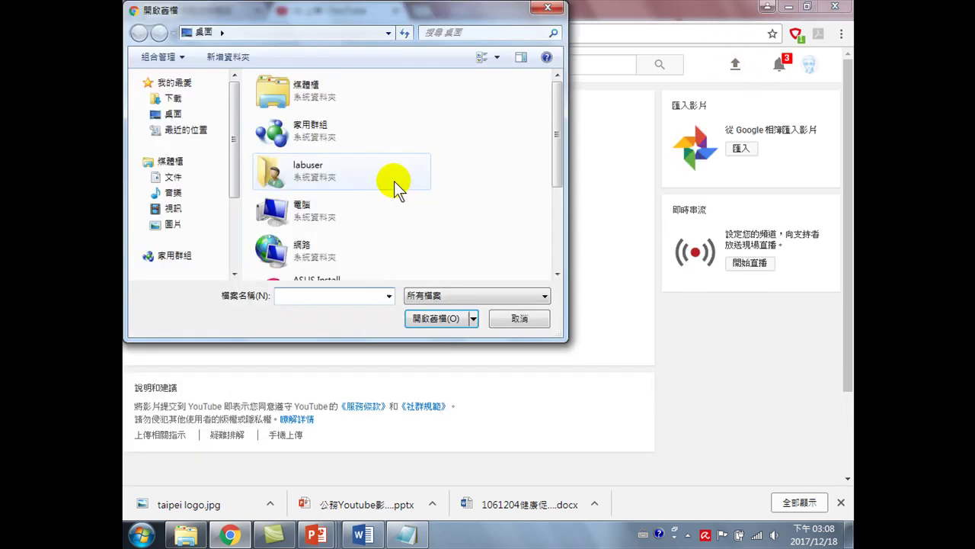
left_click_drag(230, 137, 235, 216)
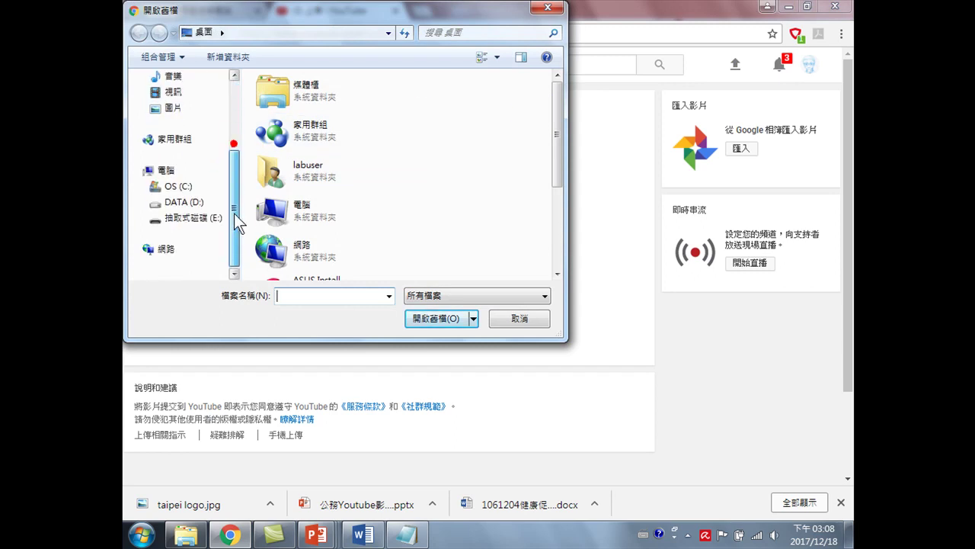
left_click(195, 202)
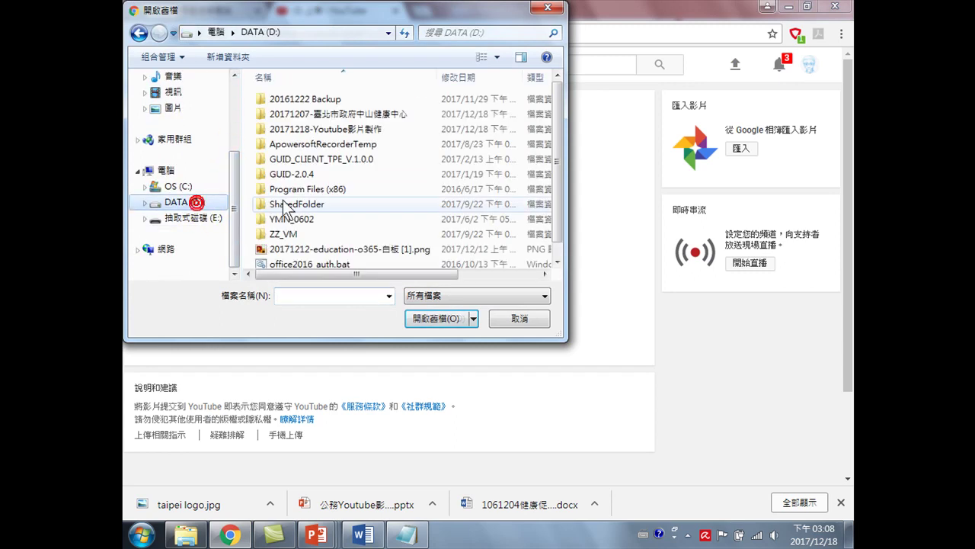
double_click(312, 129)
left_click_drag(556, 129, 556, 230)
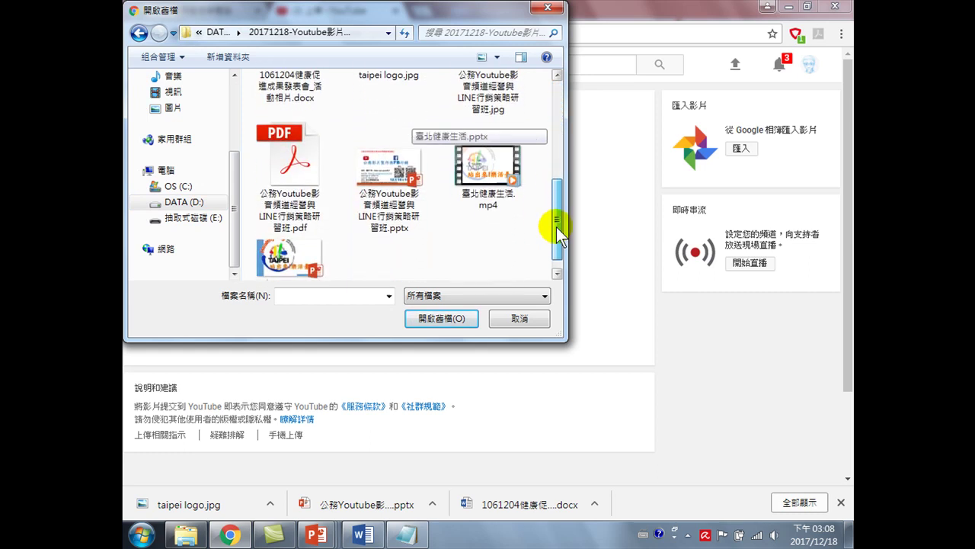
left_click(494, 177)
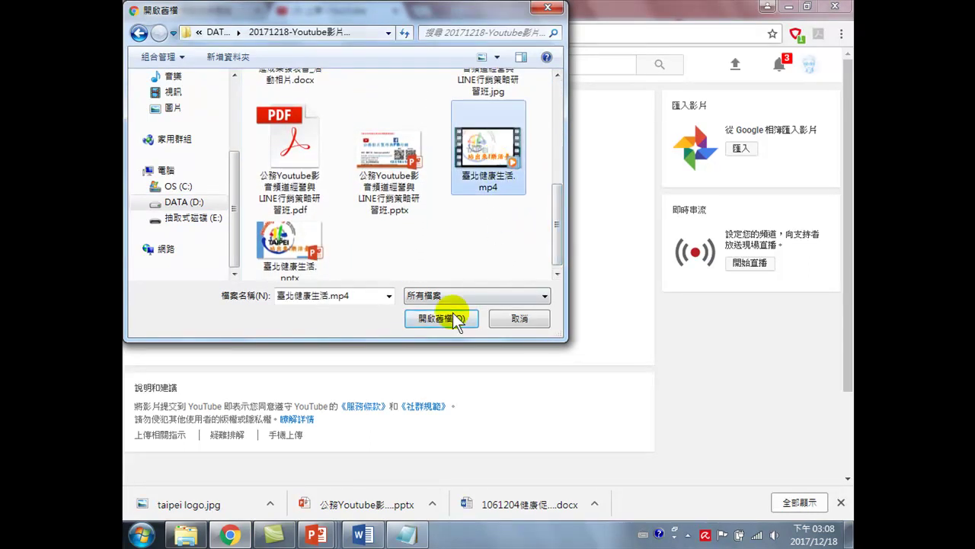
left_click(442, 319)
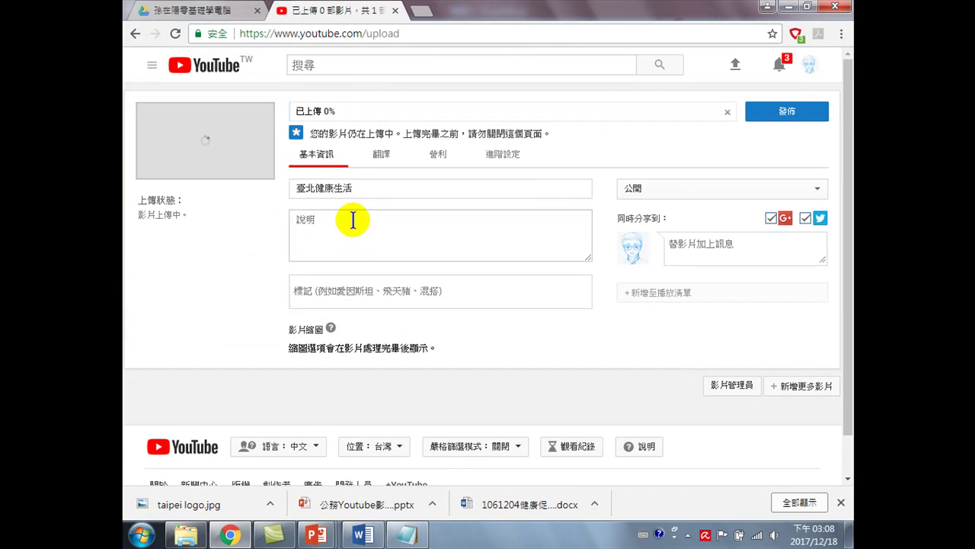
- Insert 站出來 before 臺北健康生活 so the title reads 站出來臺北健康生活
left_click(357, 188)
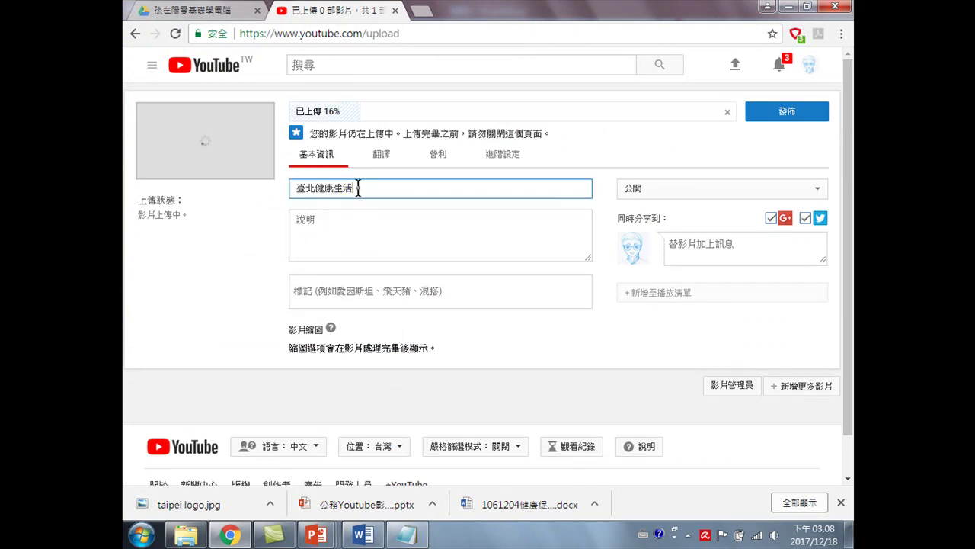
left_click(291, 189)
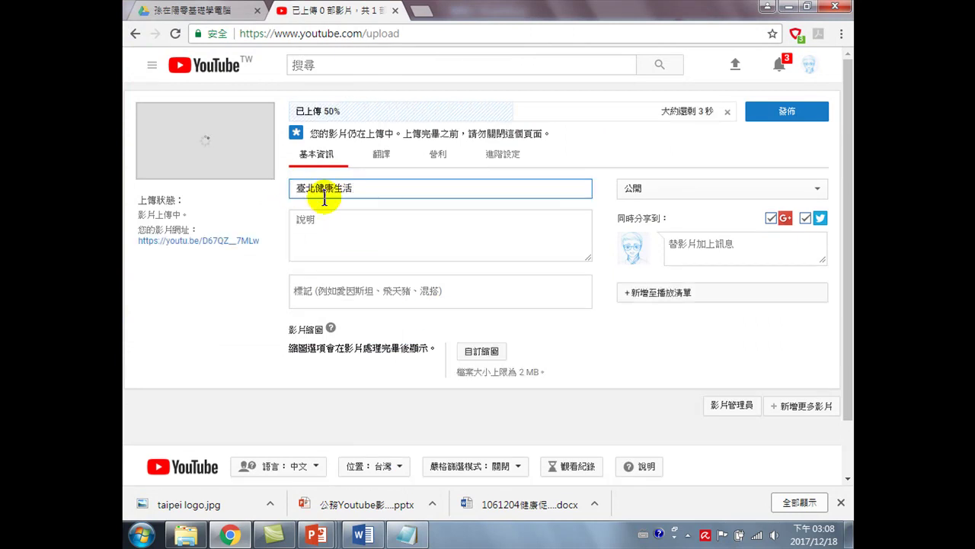
type("y")
key("BackSpace")
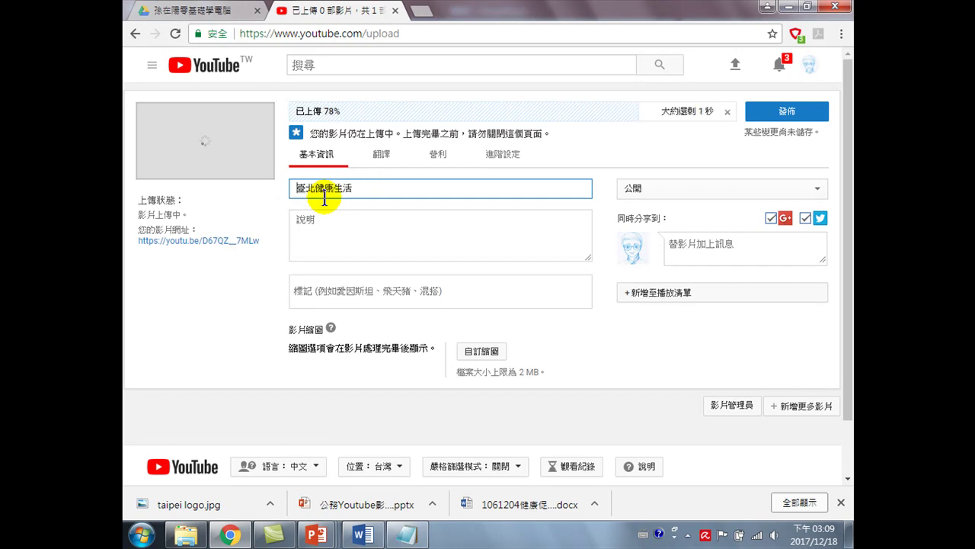
key("ctrl+space")
type("c,4")
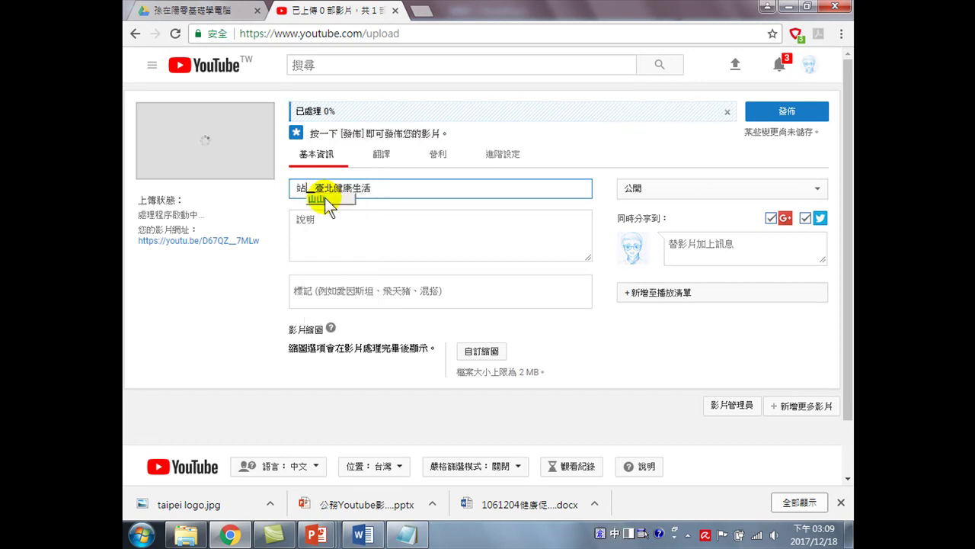
key("space")
type("x96")
key("Return")
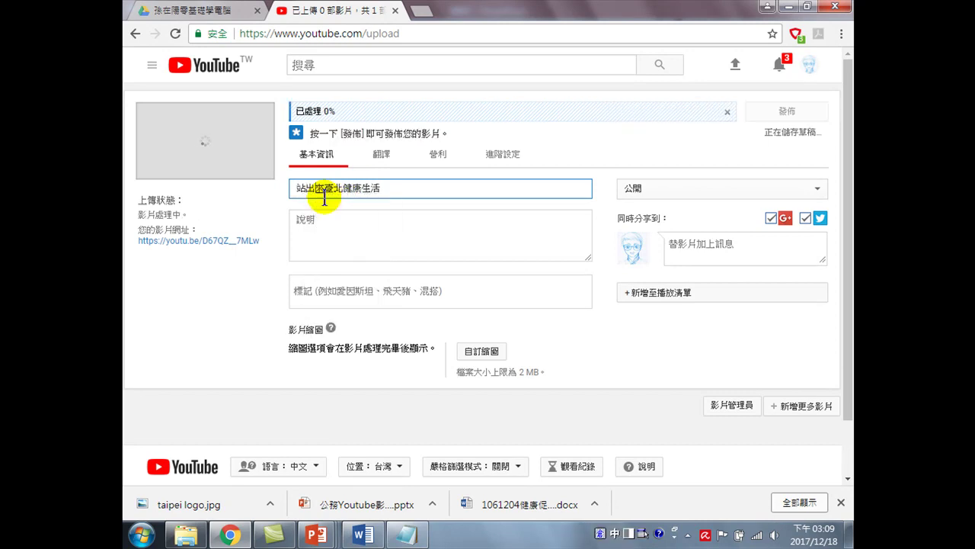
key("ctrl+space")
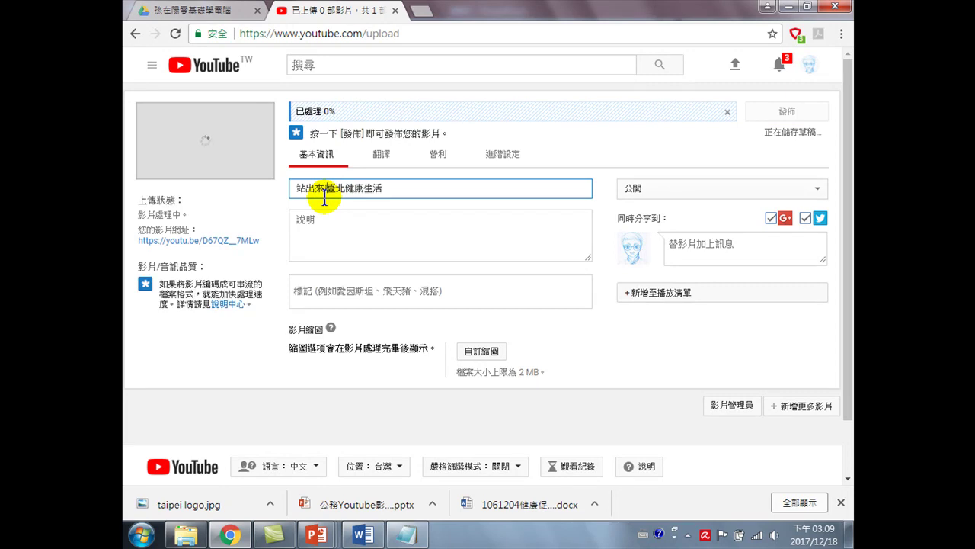
left_click(398, 190)
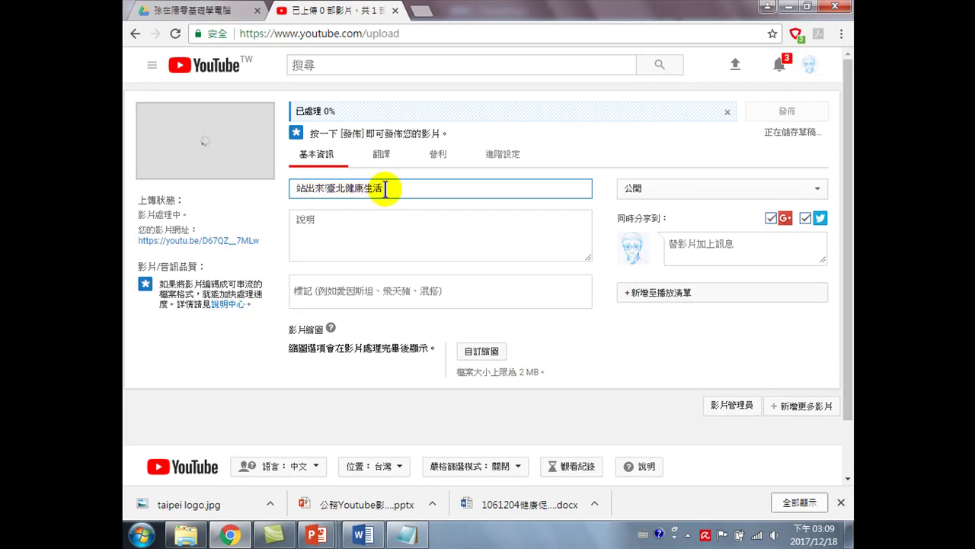
- Copy the title 站出來臺北健康生活 into the description and the share message
left_click_drag(386, 189, 296, 190)
key("ctrl+c")
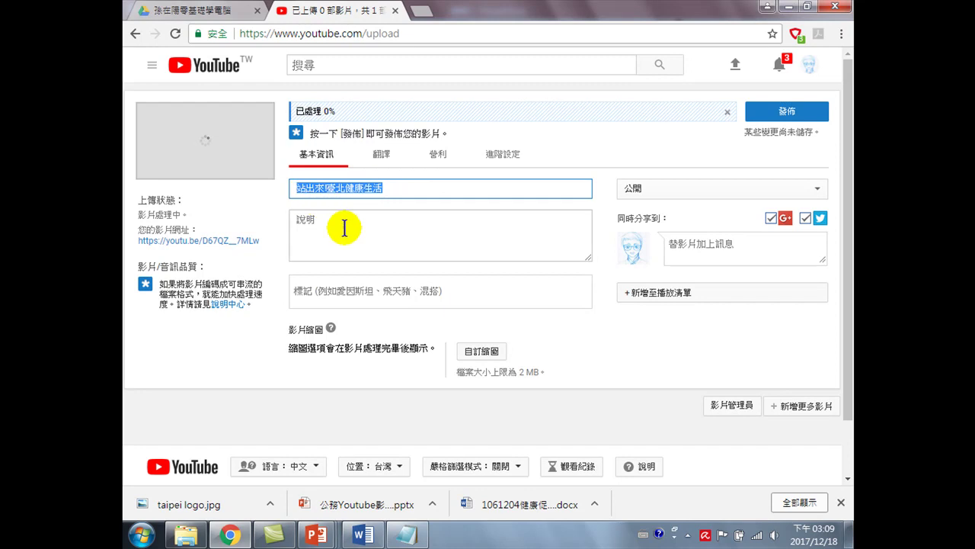
left_click(344, 228)
key("ctrl+v")
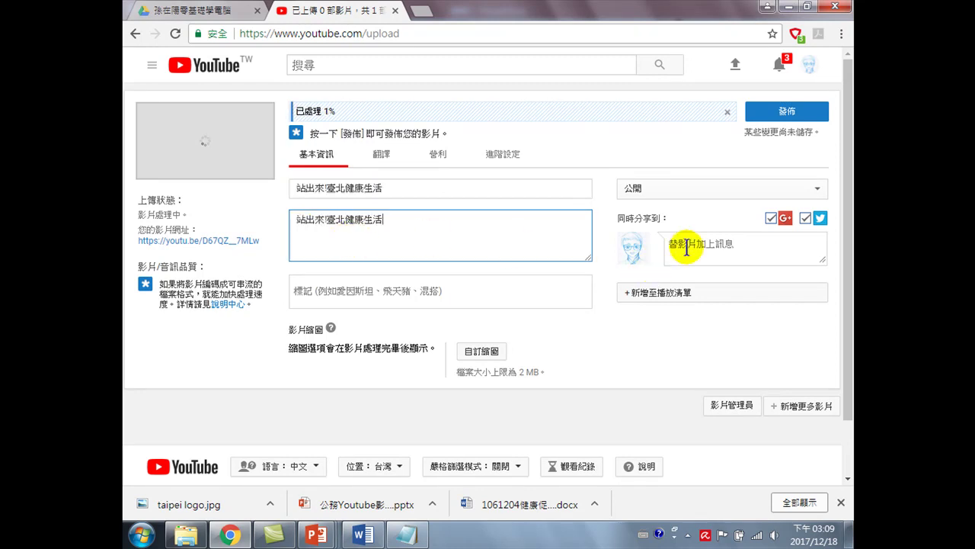
left_click(692, 244)
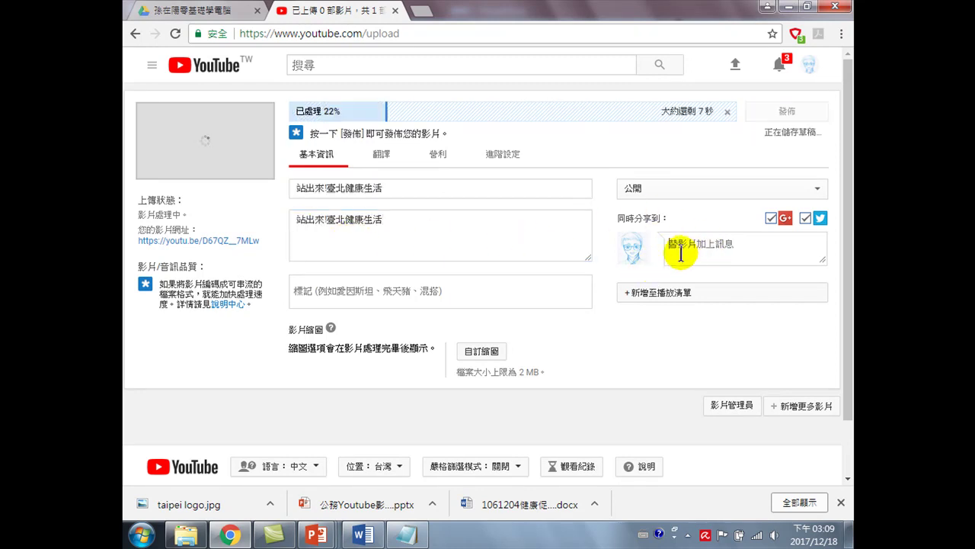
key("ctrl+v")
- Add the tag 臺北市衛生局 to the video
left_click(496, 279)
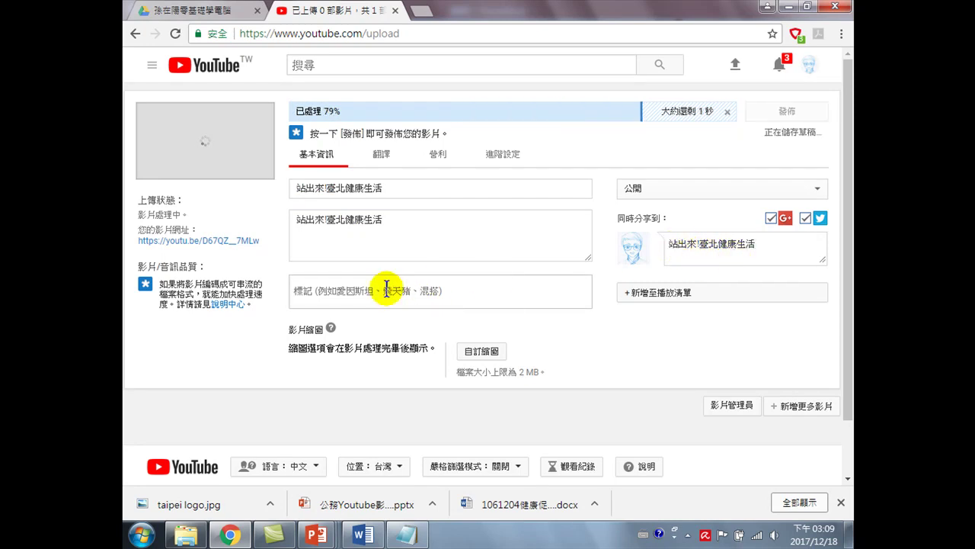
key("ctrl+space")
type("gb")
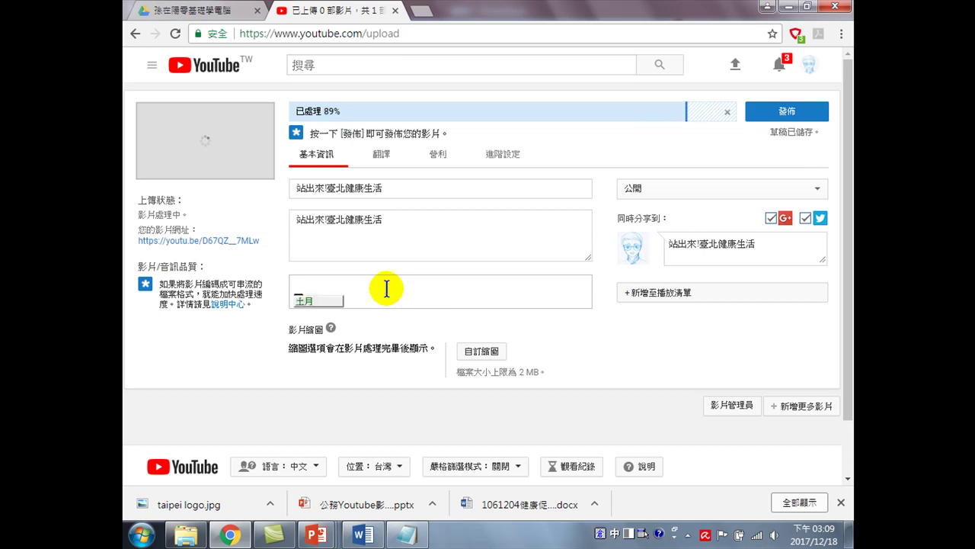
type("bg lmp ylb ho")
key("space")
type("1hqm ssr")
key("Return")
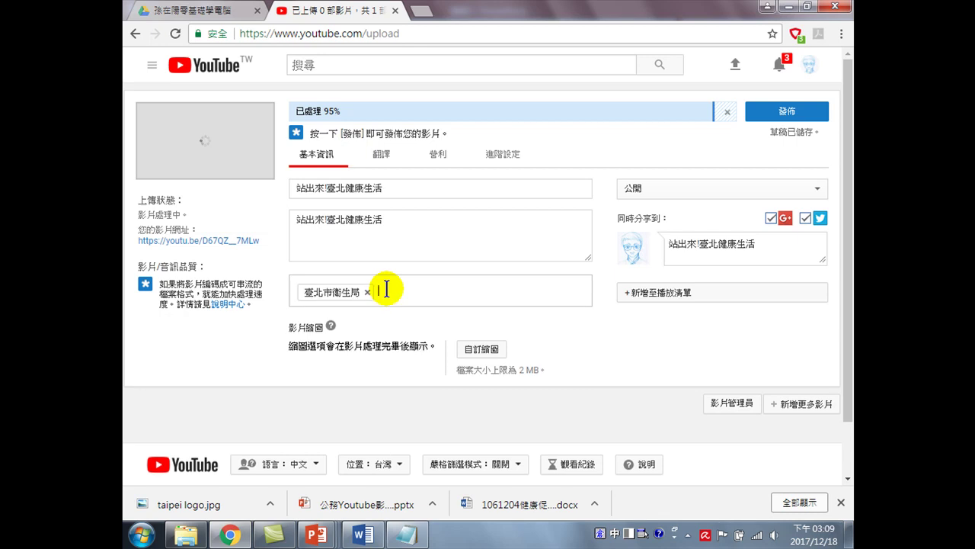
- Add a second tag, 健康管理康, and finish editing the tags
type("olq")
key("space")
type("ile")
key("space")
key("Escape")
type("管理")
key("Escape")
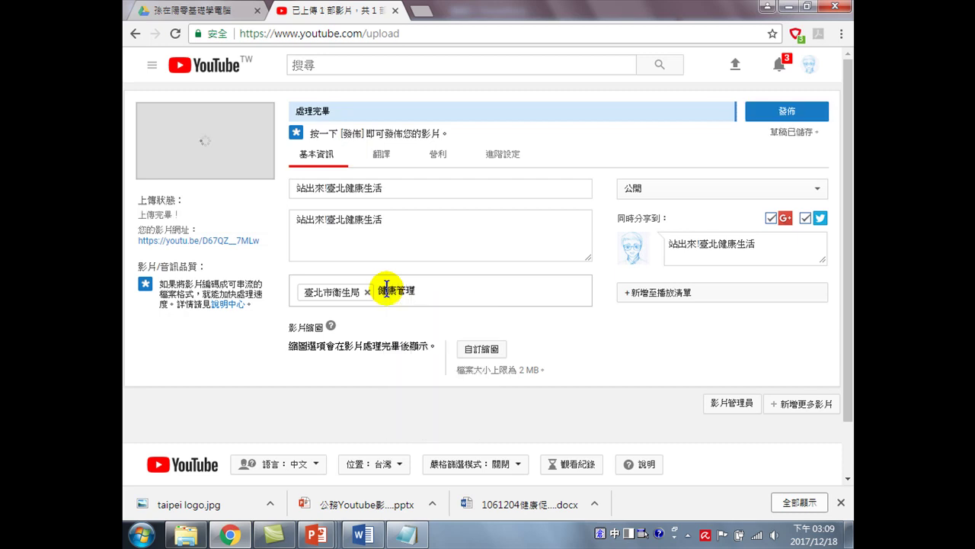
type("康")
key("Return")
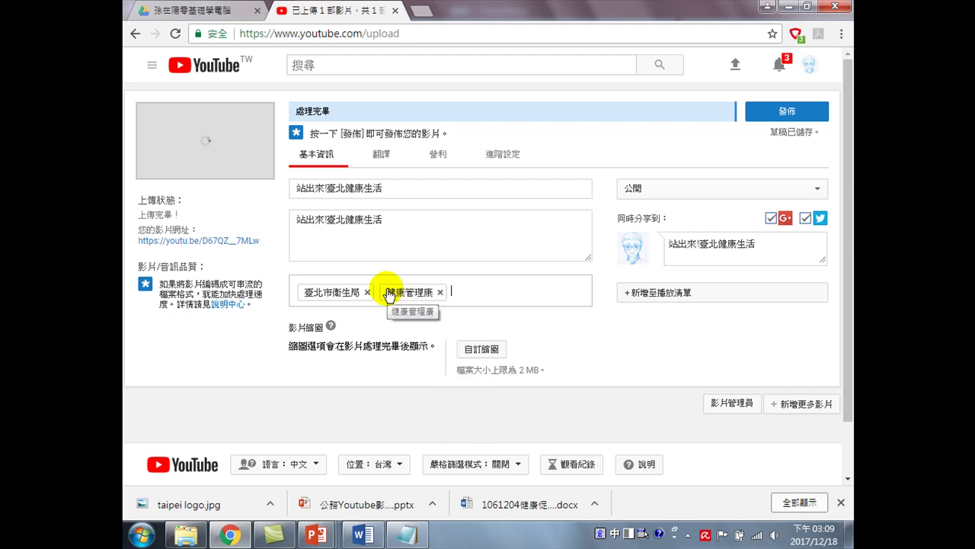
left_click(449, 254)
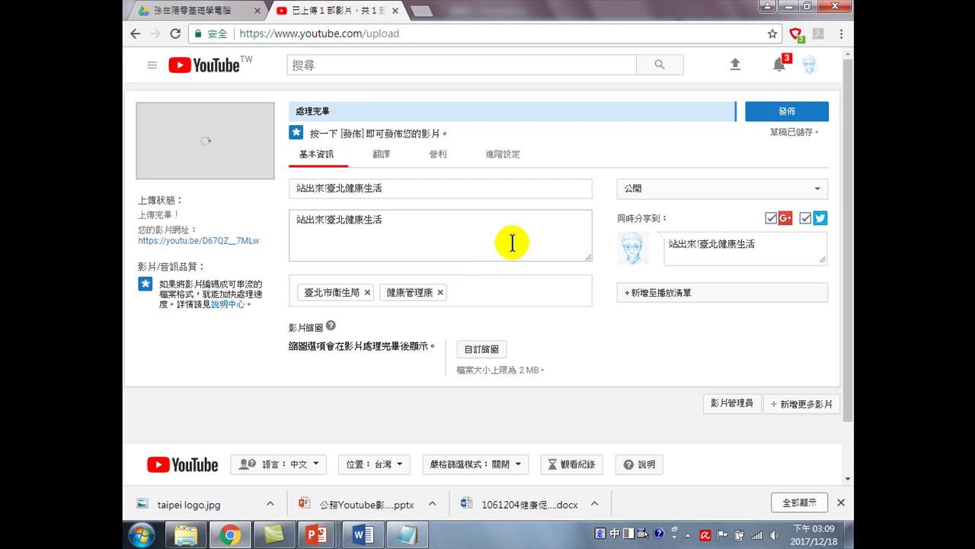
- Tick the 電腦密技 playlist in the video's playlist list
left_click(655, 294)
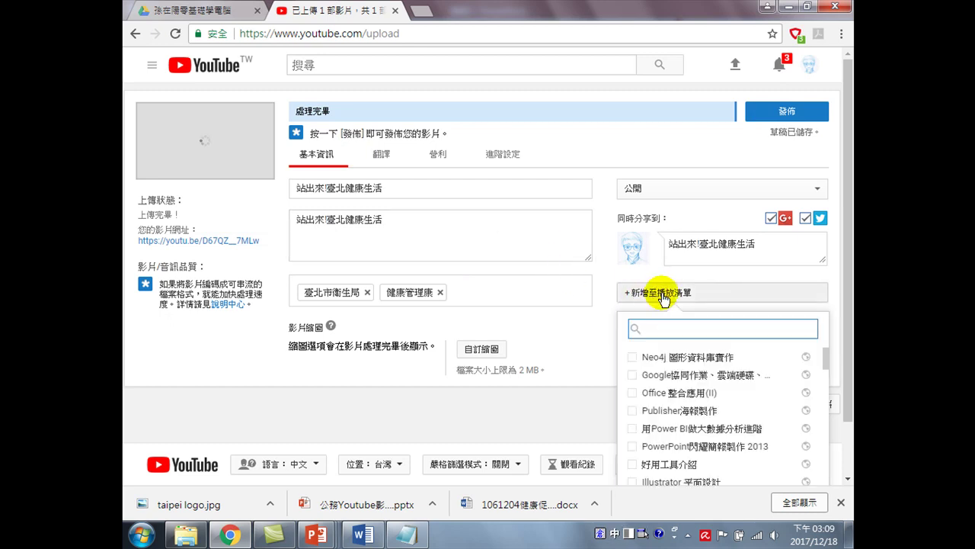
scroll(673, 359, "down", 2)
scroll(673, 381, "down", 3)
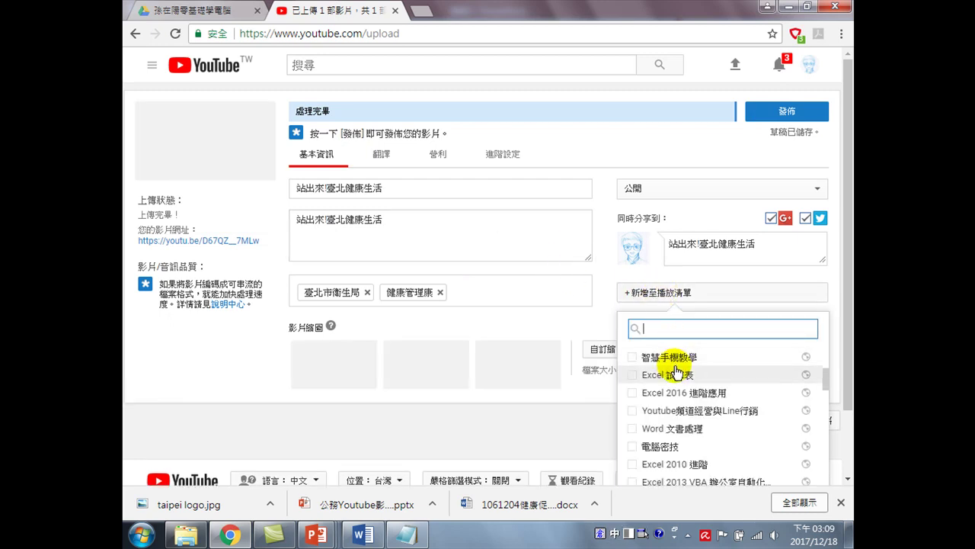
left_click(653, 374)
scroll(655, 377, "down", 3)
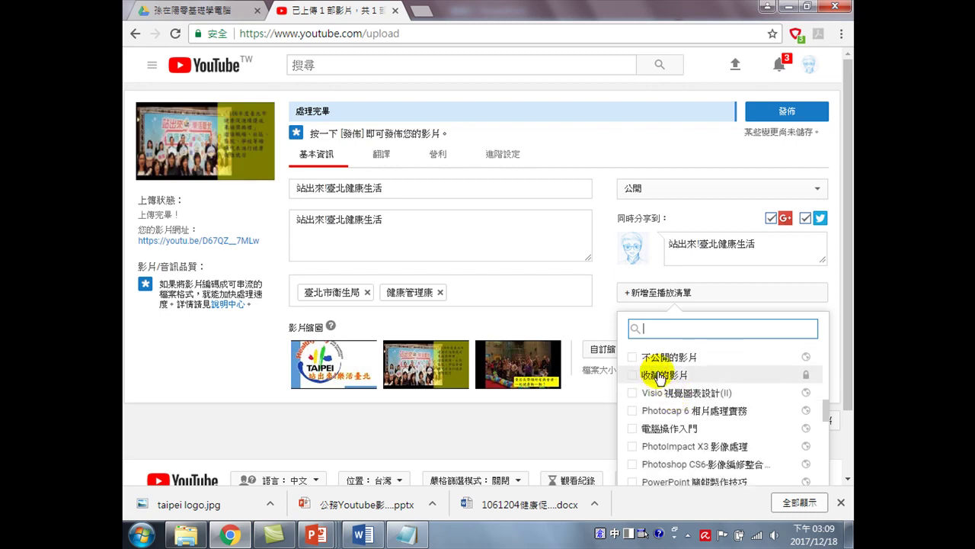
scroll(667, 379, "up", 2)
scroll(660, 374, "up", 2)
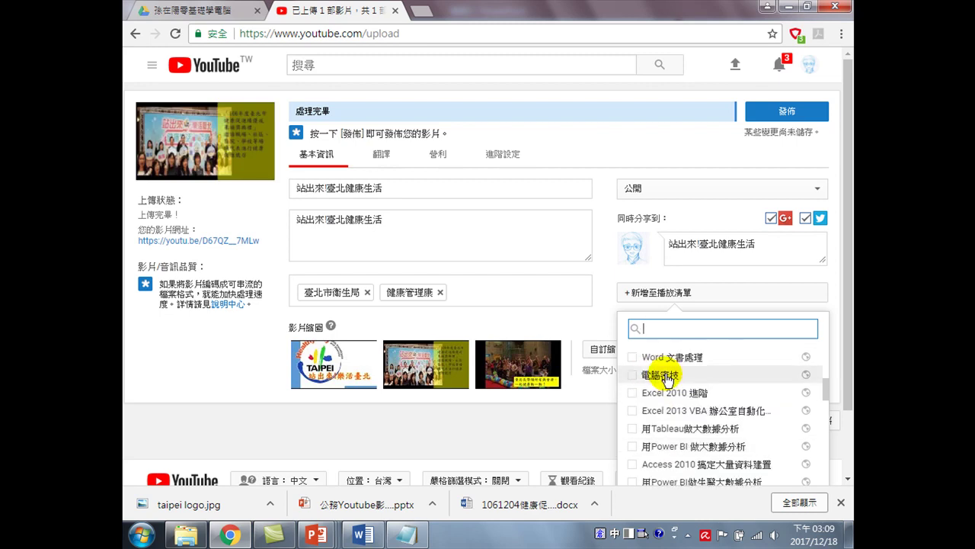
left_click(633, 375)
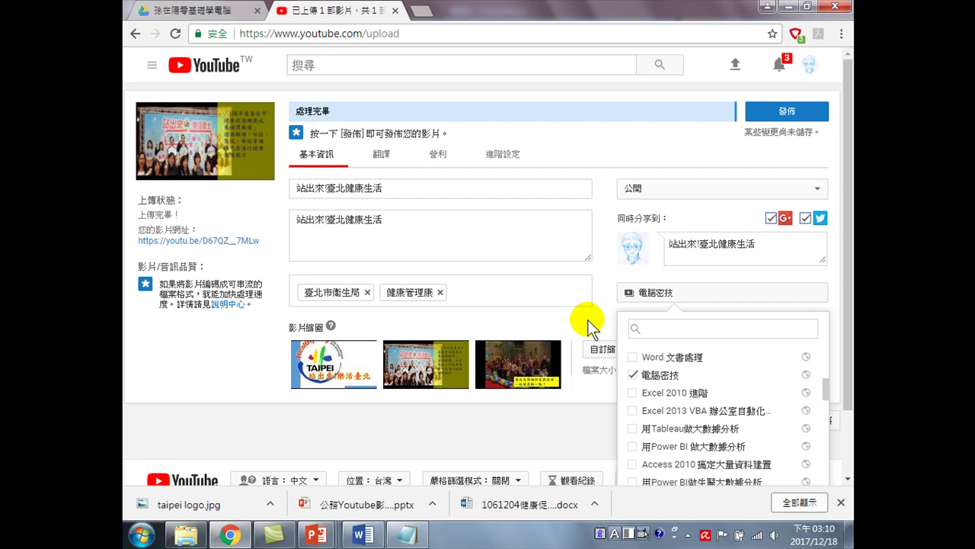
- Publish the video and open Video Manager to see 站出來!臺北健康生活 listed first
left_click(783, 116)
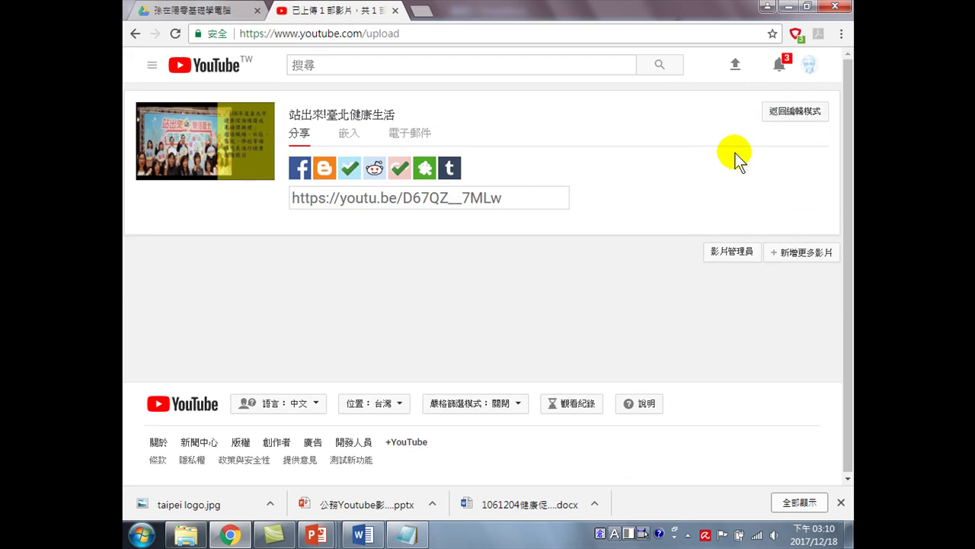
left_click(730, 251)
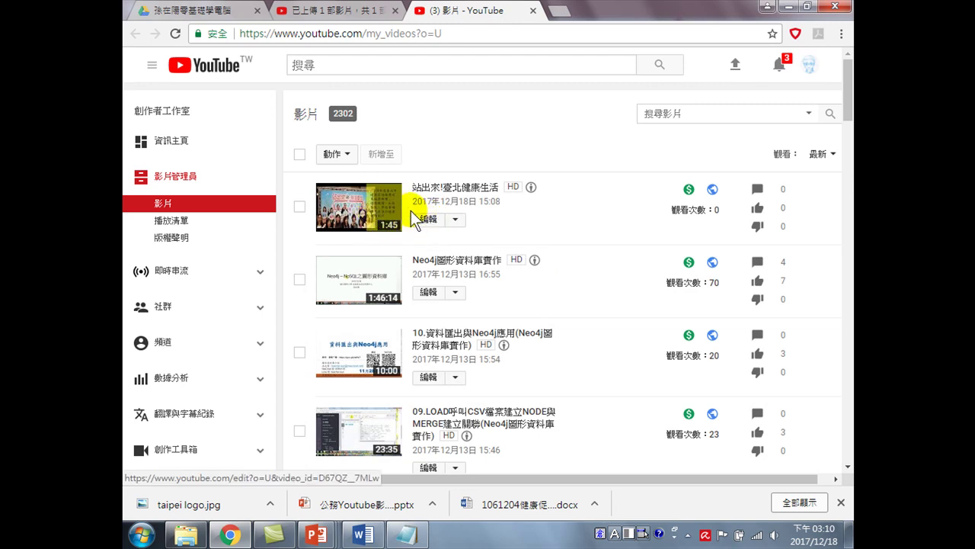
- Go to Creator Studio's uploaded videos and open the 站出來!臺北健康生活 video for editing
left_click(809, 67)
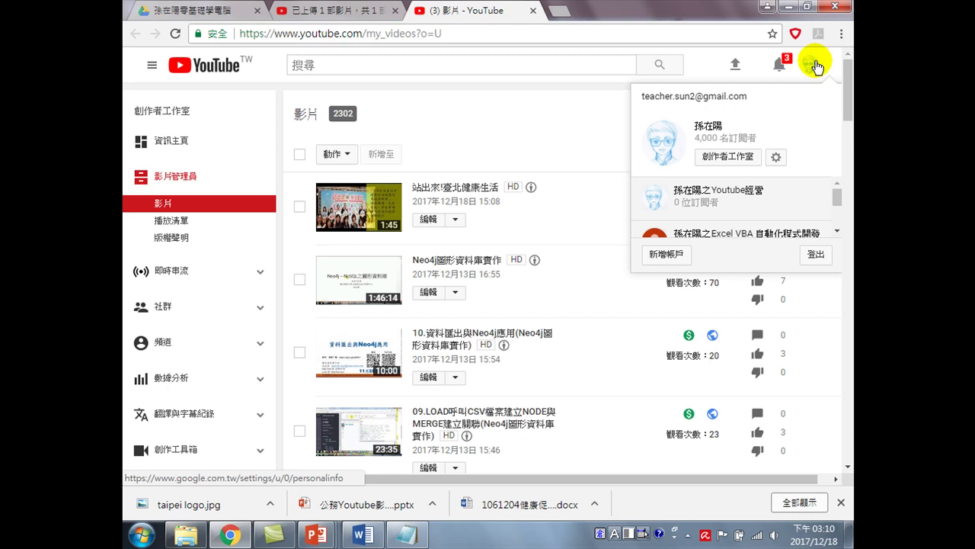
left_click(722, 157)
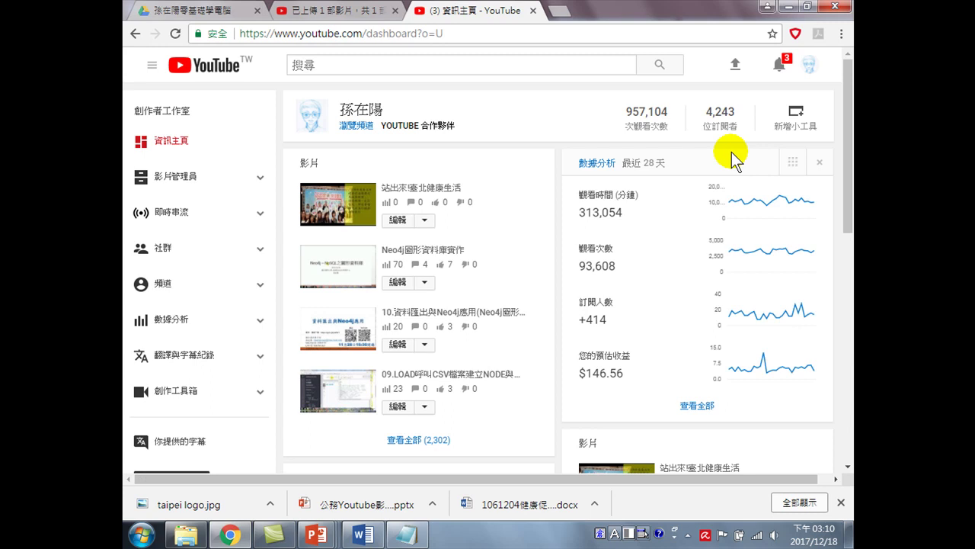
left_click(175, 178)
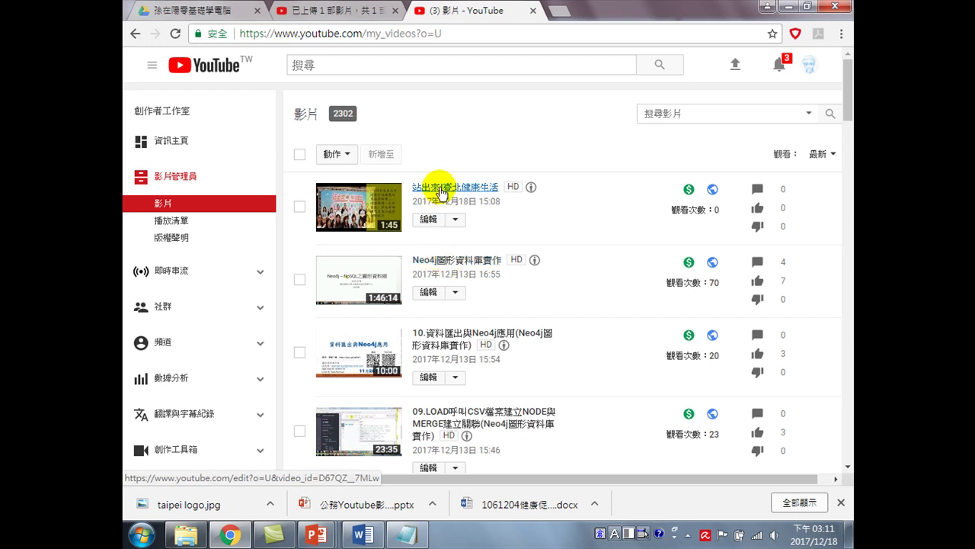
left_click(428, 220)
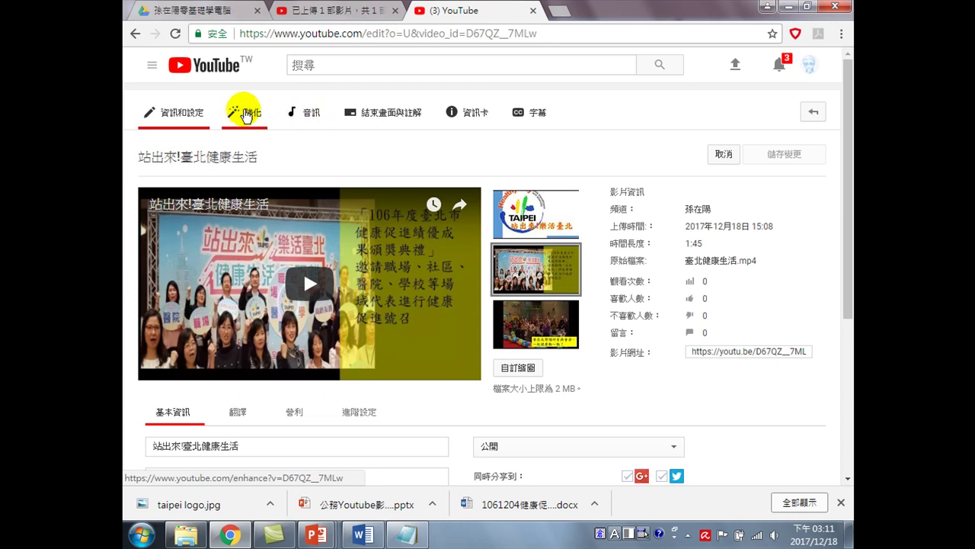
- Open the video's audio editor and preview Soul Ballad as background music
left_click(311, 114)
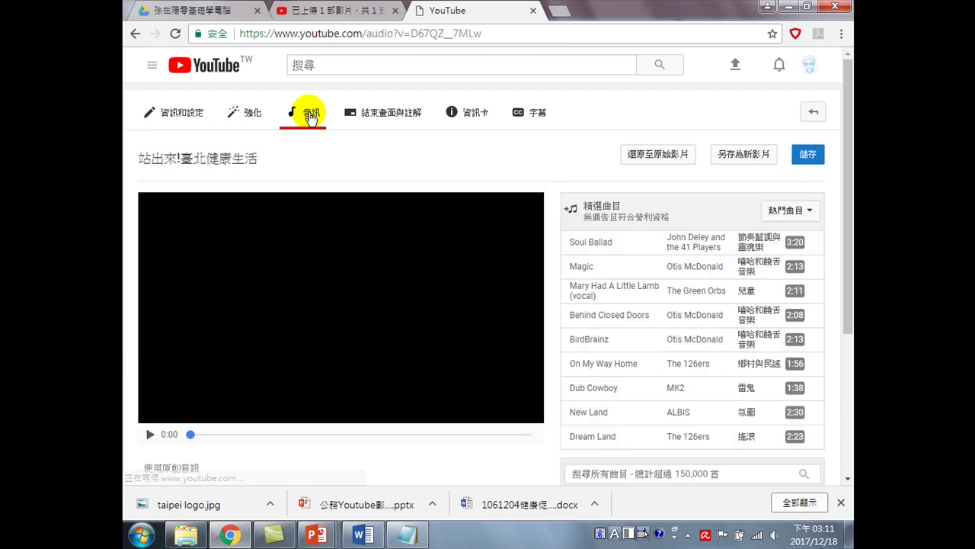
left_click(565, 239)
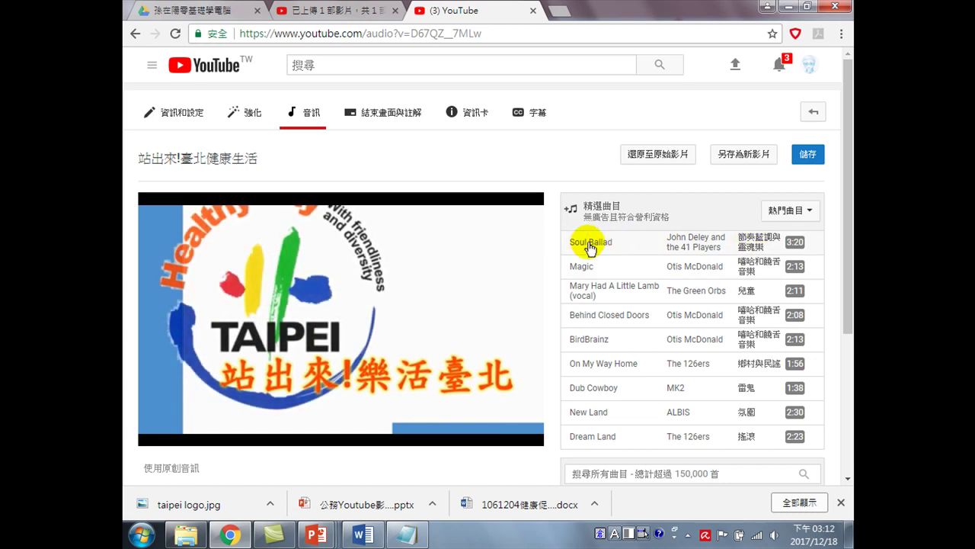
left_click(588, 244)
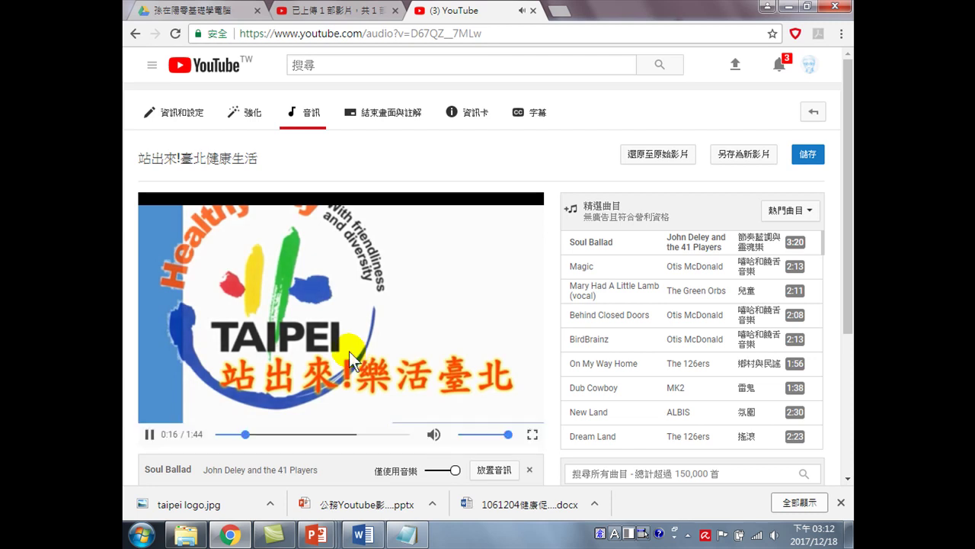
left_click(150, 433)
- Audition Magic, Mary Had A Little Lamb, Behind Closed Doors, BirdBrainz, On My Way Home, then New Land
left_click(585, 268)
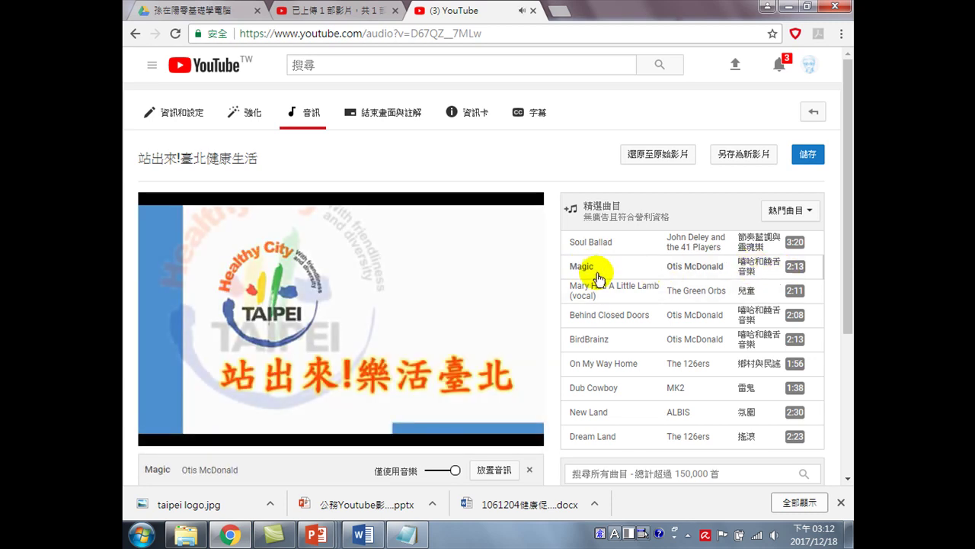
left_click(600, 294)
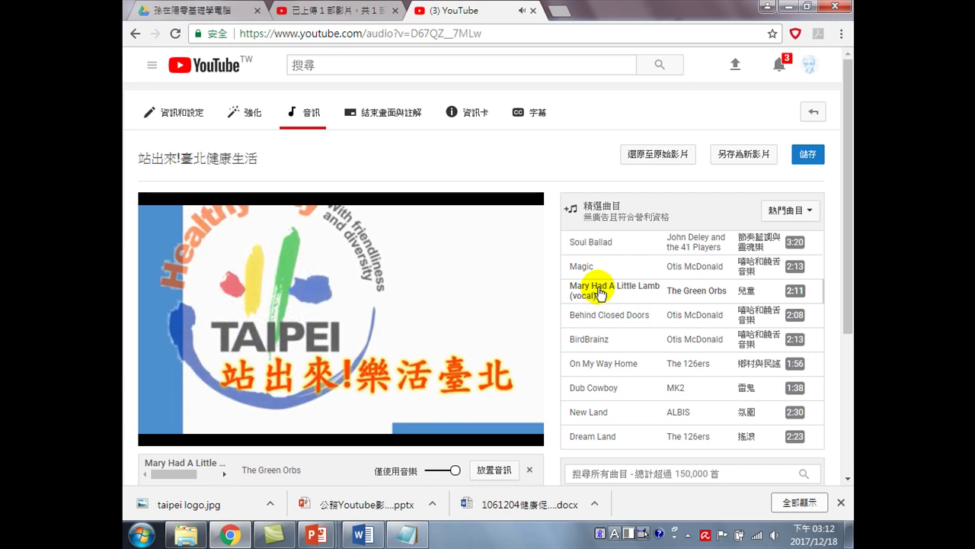
left_click(590, 316)
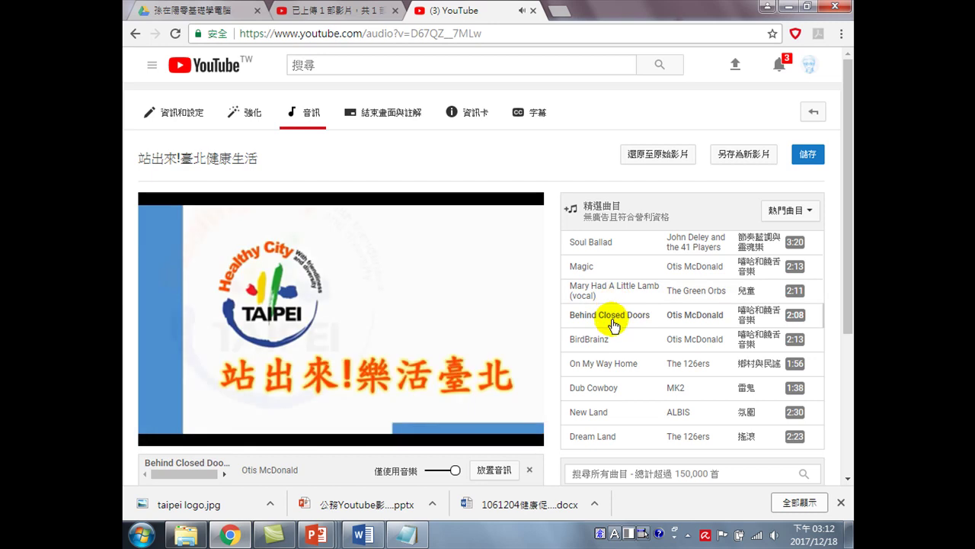
left_click(590, 341)
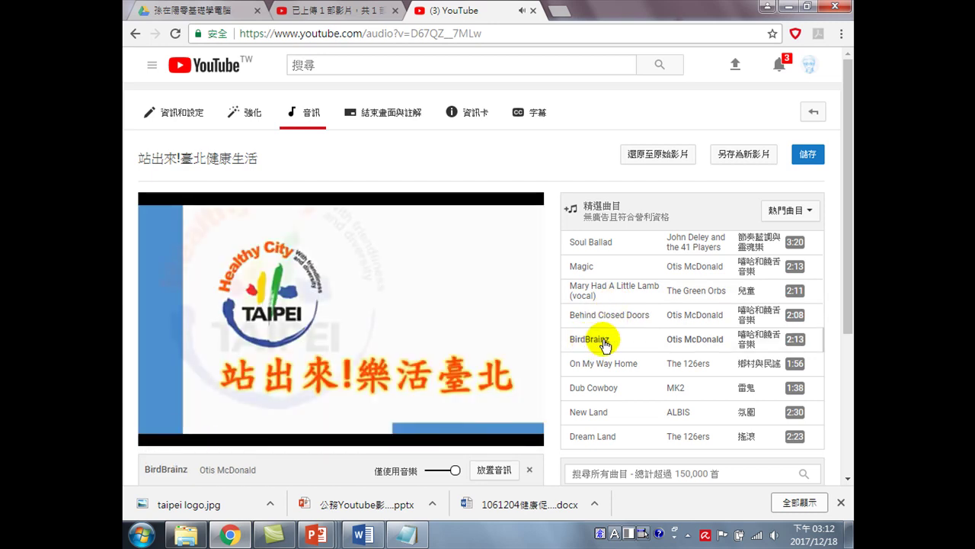
left_click(592, 366)
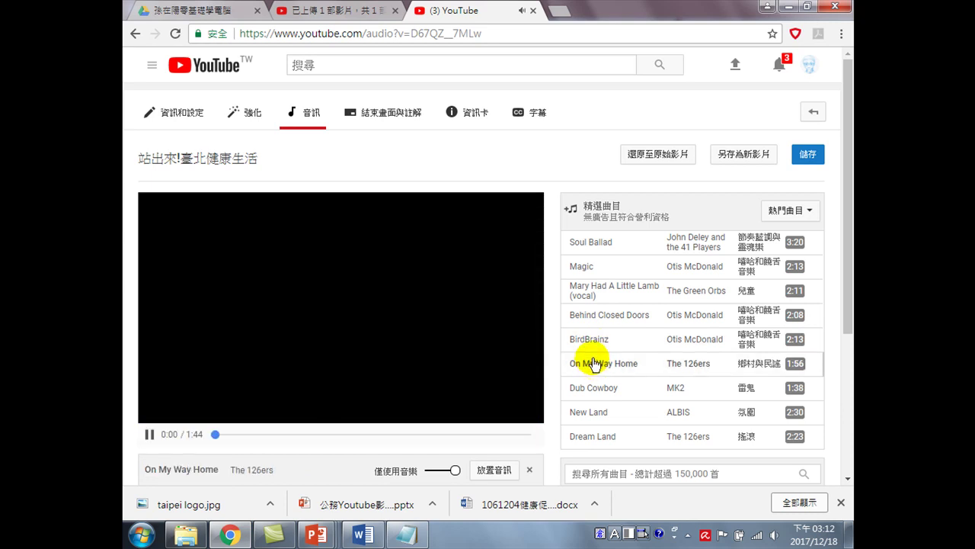
scroll(603, 371, "down", 2)
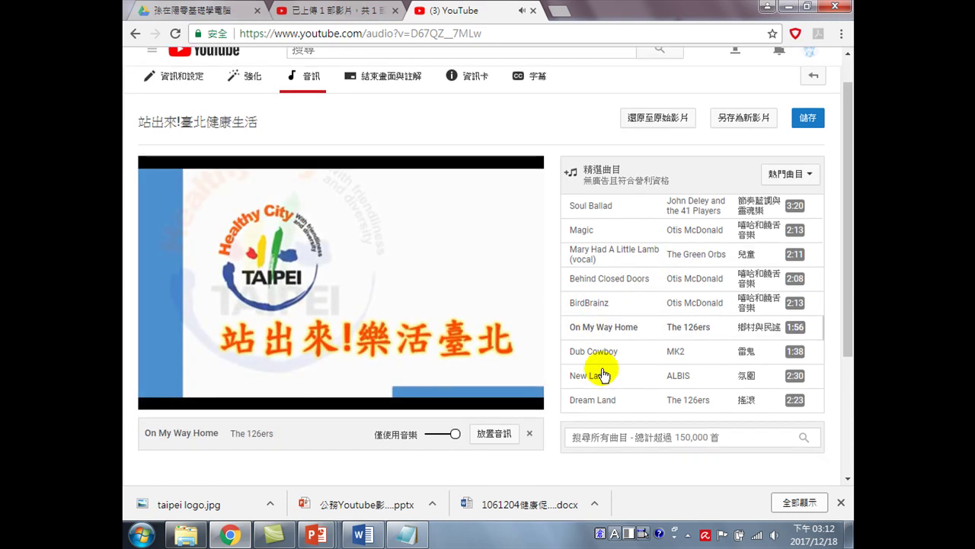
scroll(621, 293, "up", 1)
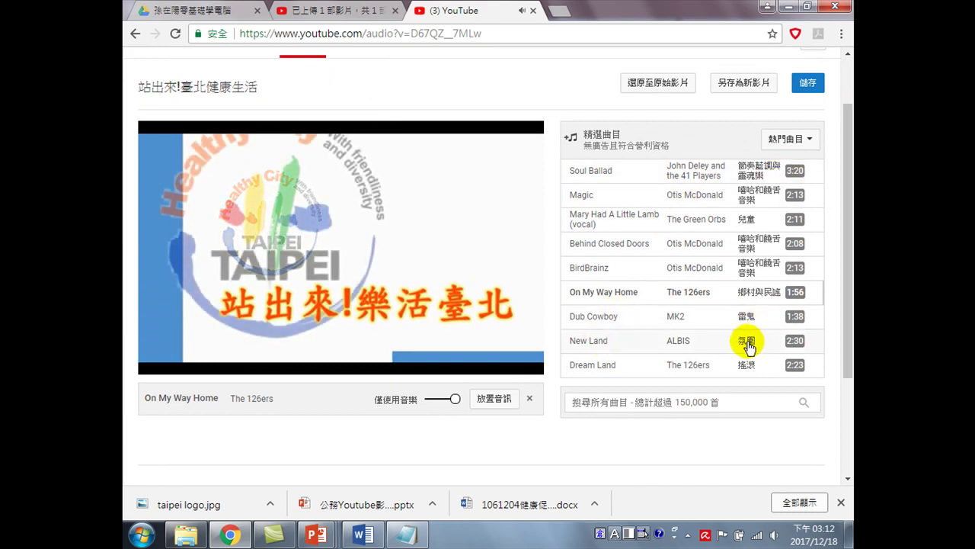
left_click(595, 341)
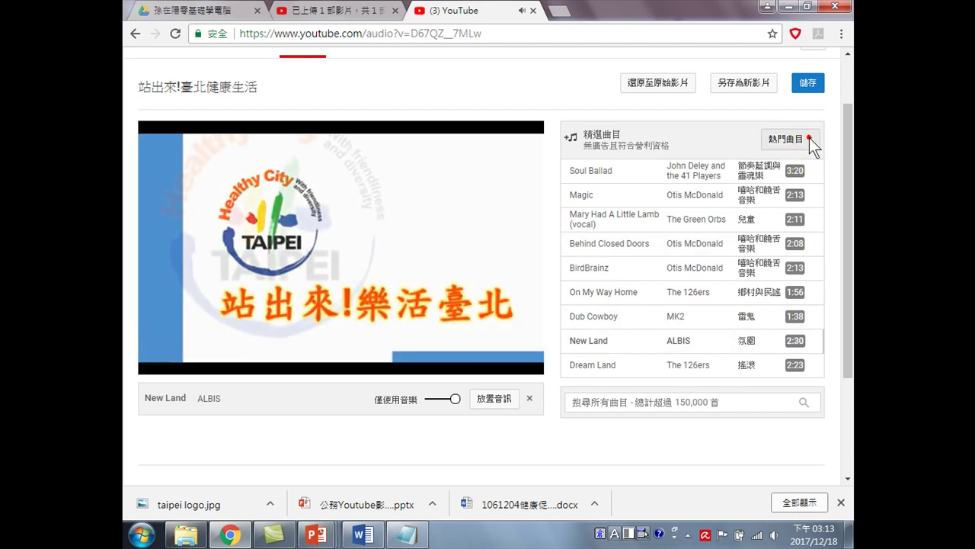
- Sample classical tracks Si la Rigueur, Ich Grolle Nicht and Bright is the Ring of Words
left_click(810, 142)
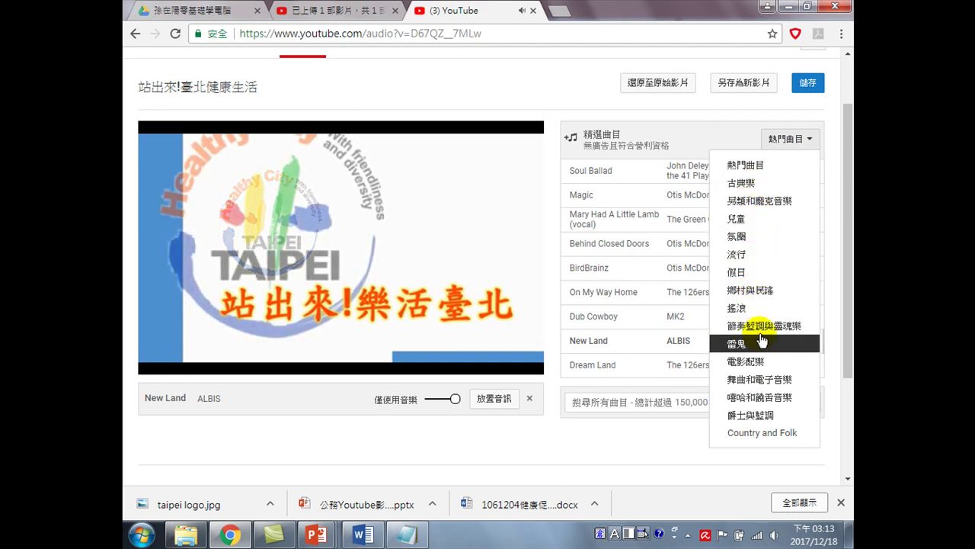
left_click(749, 185)
left_click(593, 173)
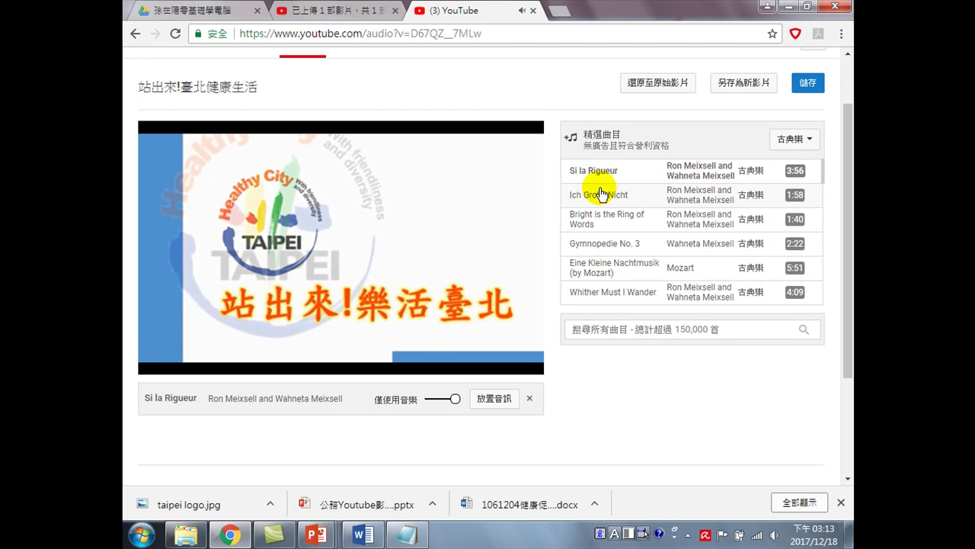
left_click(601, 195)
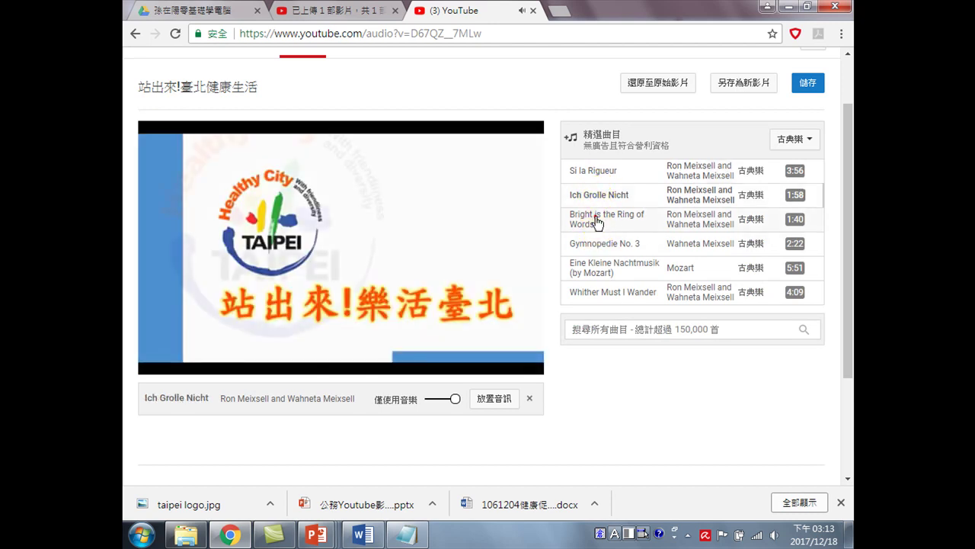
left_click(594, 219)
- Try pop tracks Wishing Well and Underdog, choose Gemini Robot, and raise its volume slightly
left_click(793, 138)
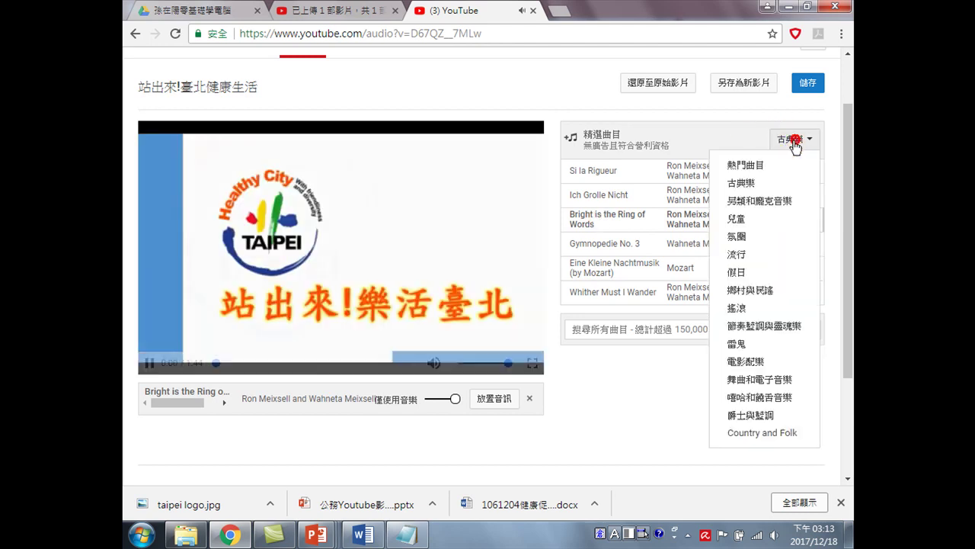
left_click(739, 256)
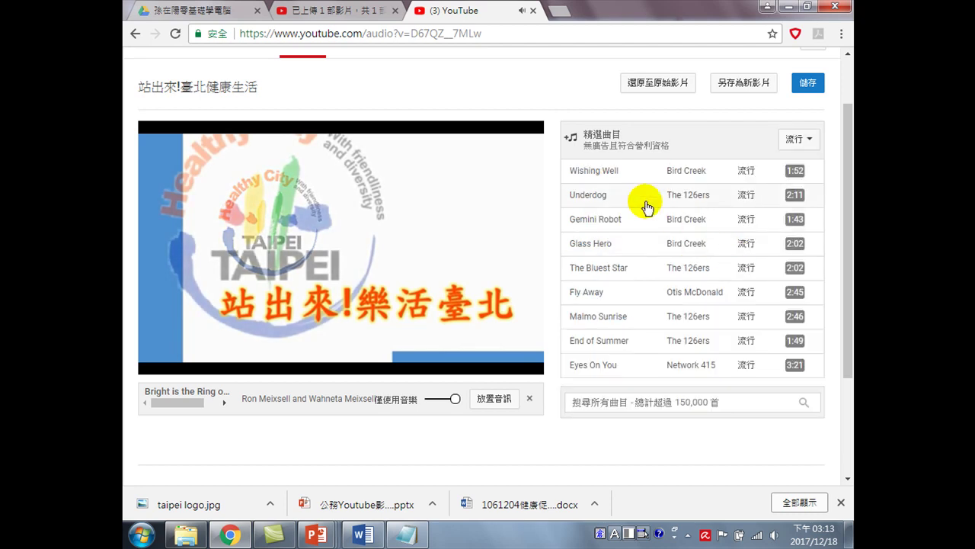
left_click(602, 173)
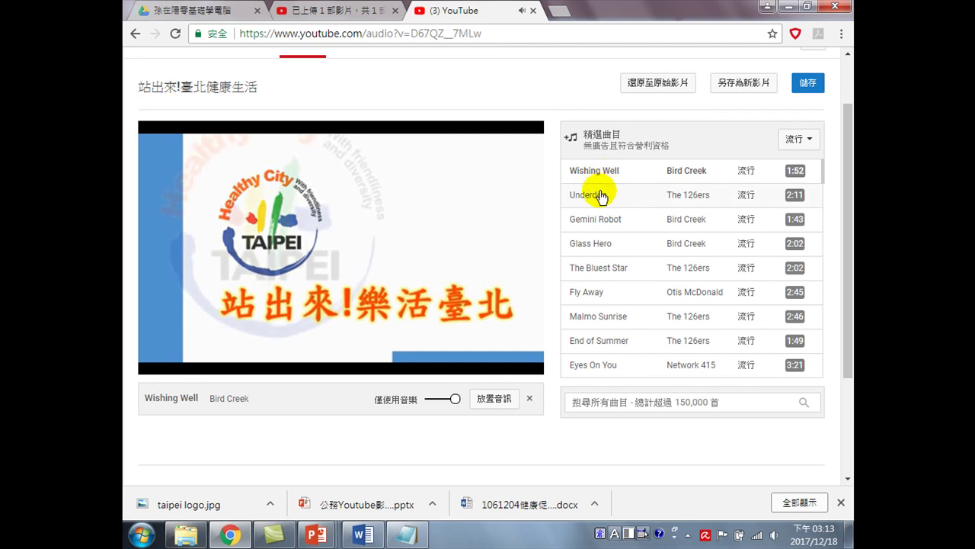
left_click(598, 198)
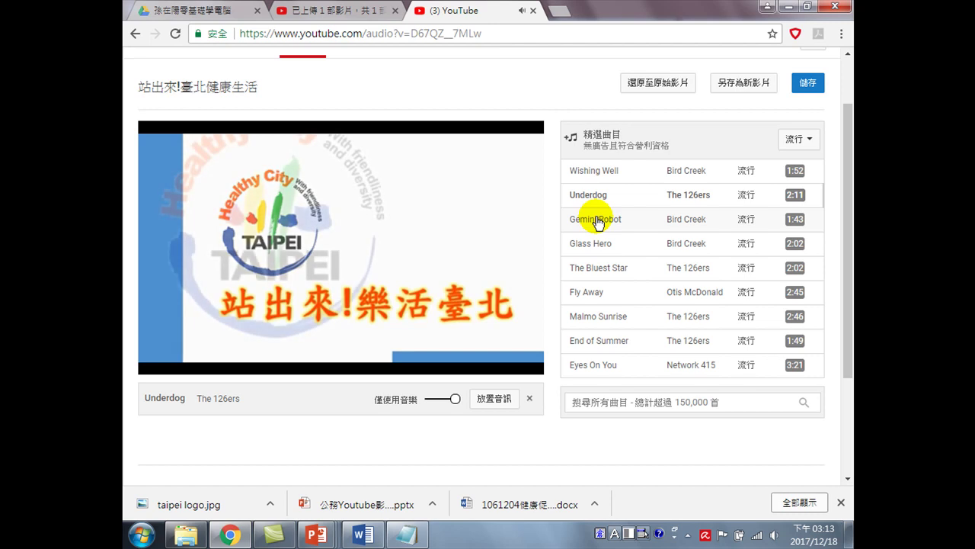
left_click(598, 221)
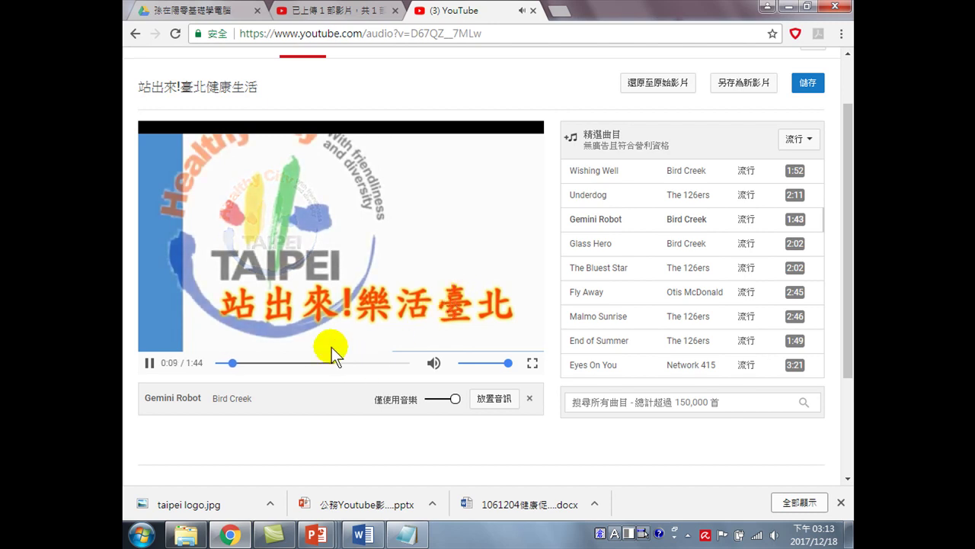
left_click_drag(471, 364, 473, 366)
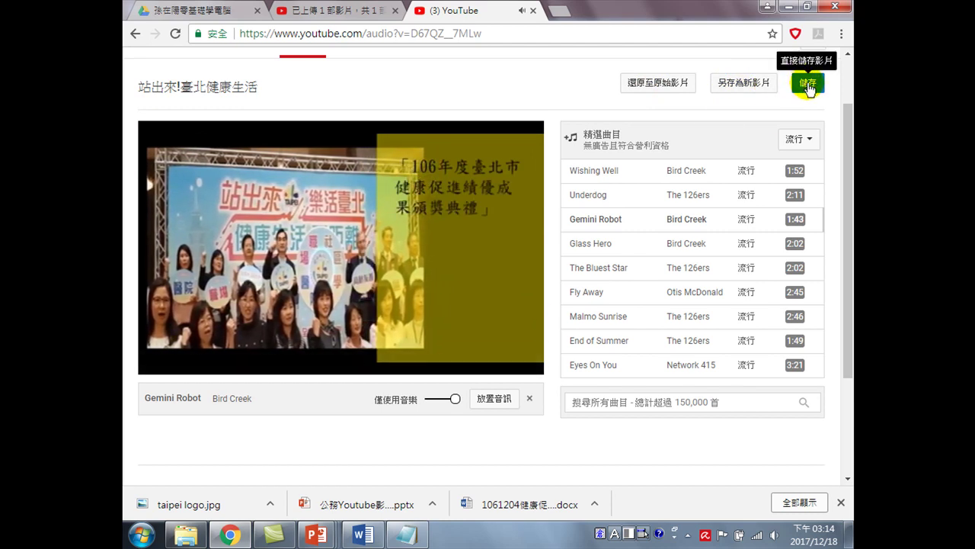
- Save the video with the Gemini Robot music and confirm the save
left_click(807, 84)
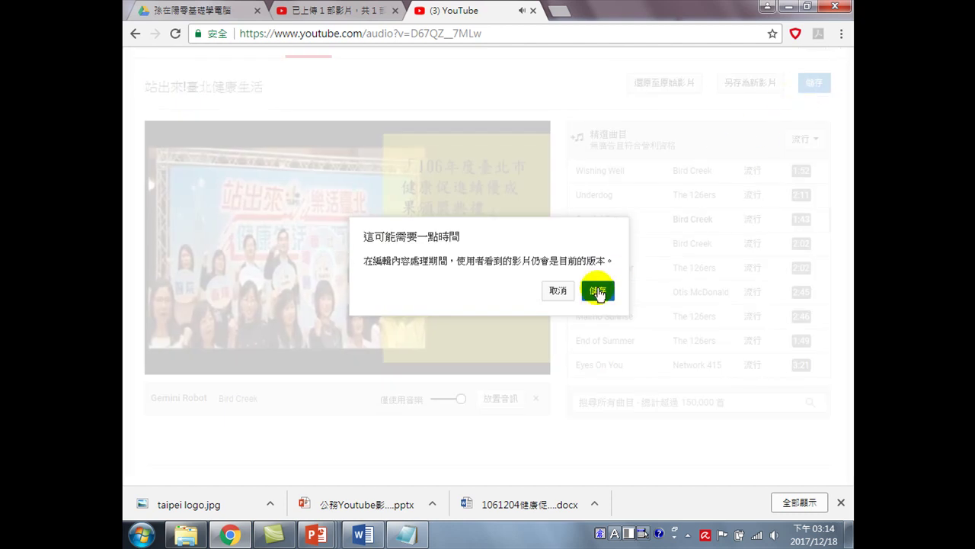
left_click(598, 290)
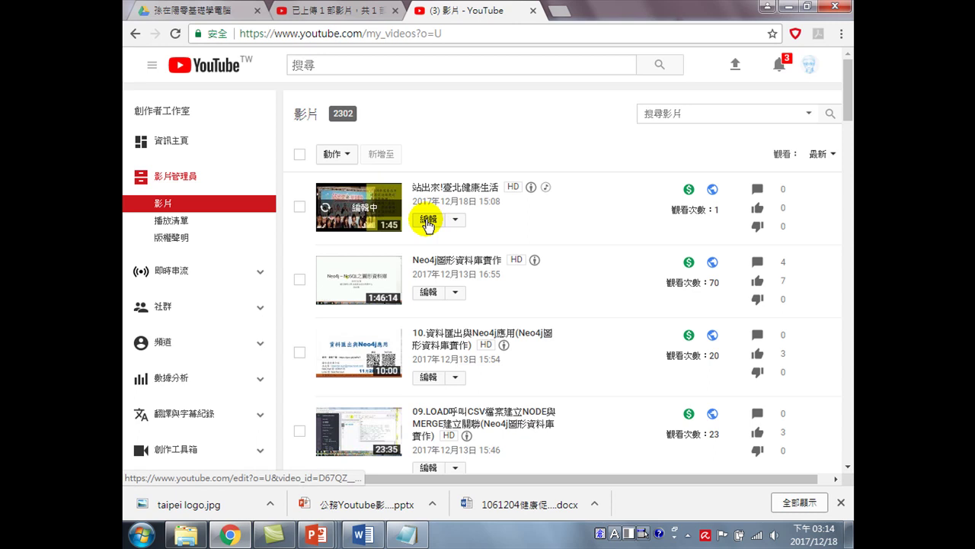
- Open the 站出來!臺北健康生活 video's edit page again from the Video Manager list
left_click(429, 220)
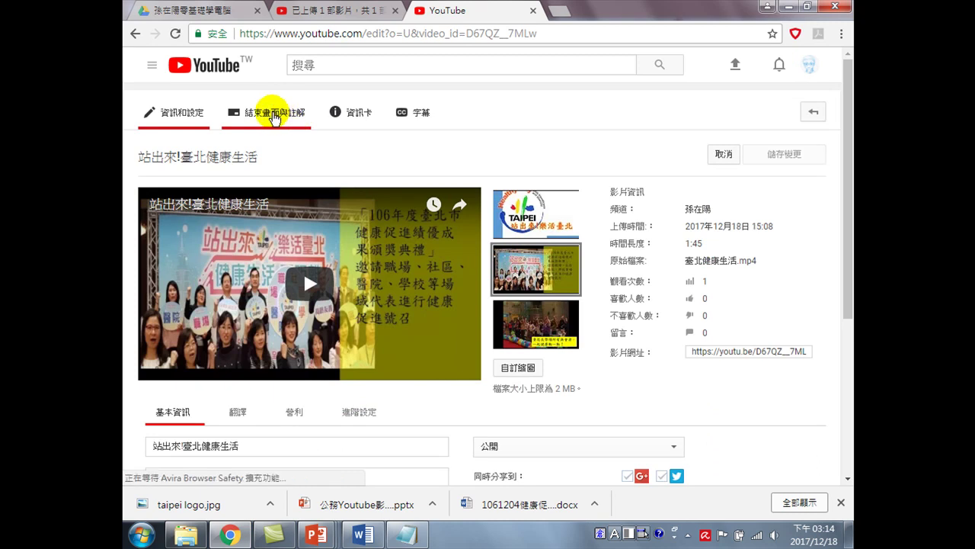
- Add a 中文（台灣） caption language and choose to create new captions from scratch
left_click(418, 112)
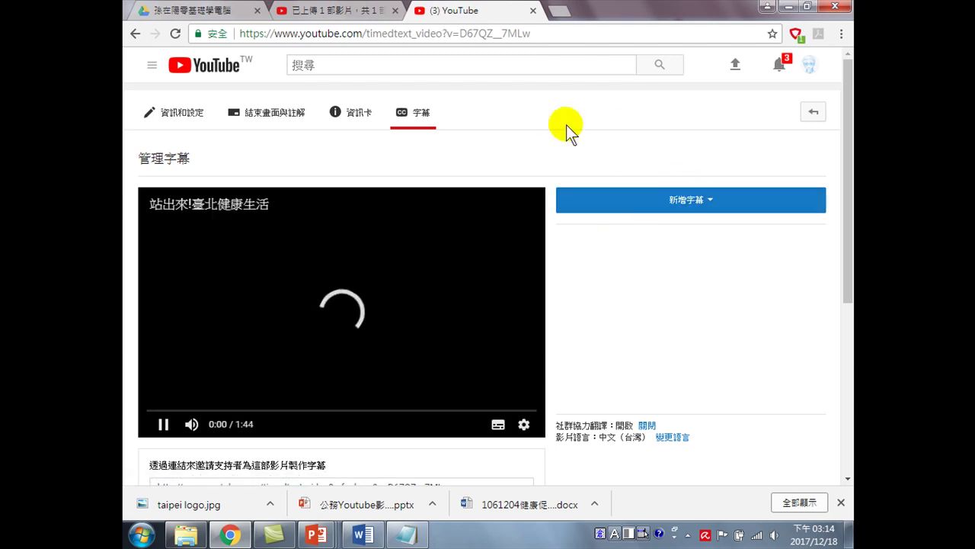
left_click(691, 202)
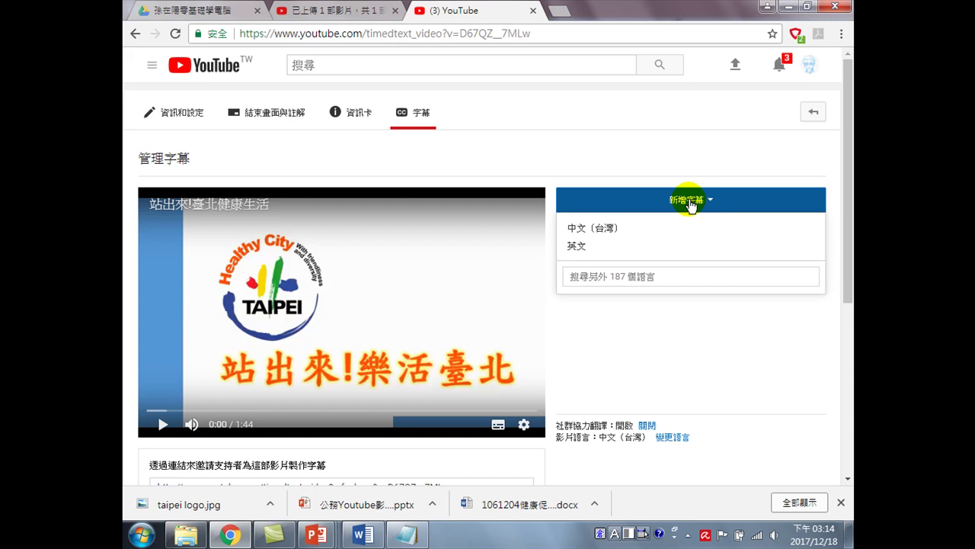
left_click(598, 233)
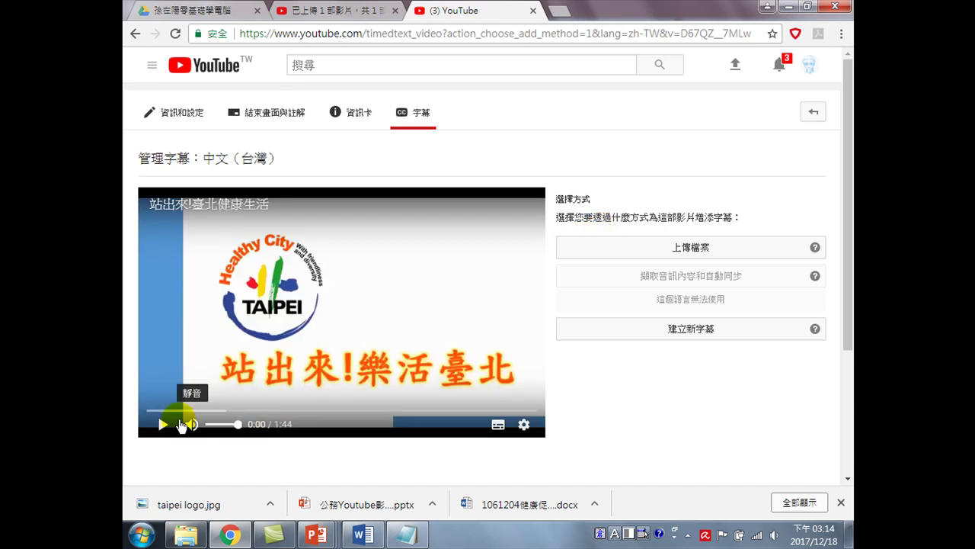
mouse_move(191, 425)
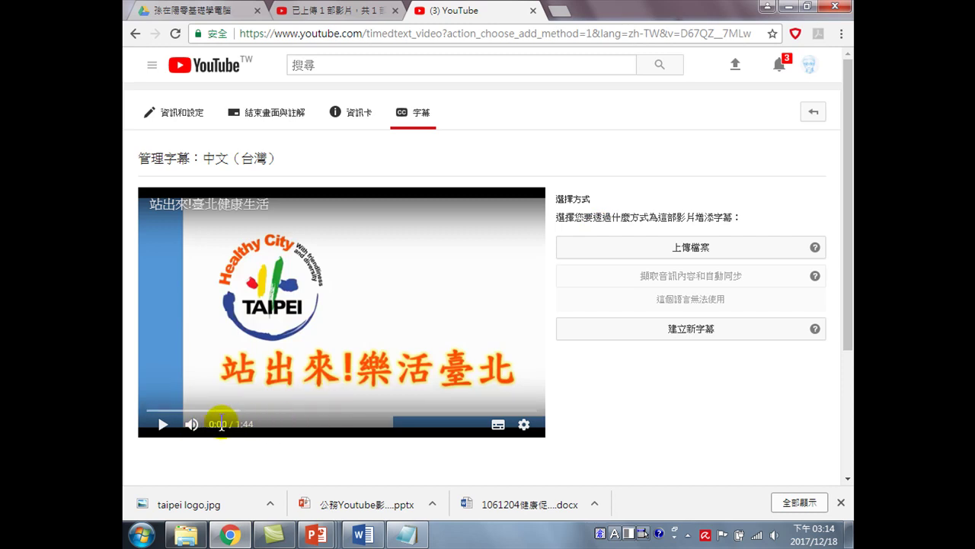
scroll(416, 388, "down", 2)
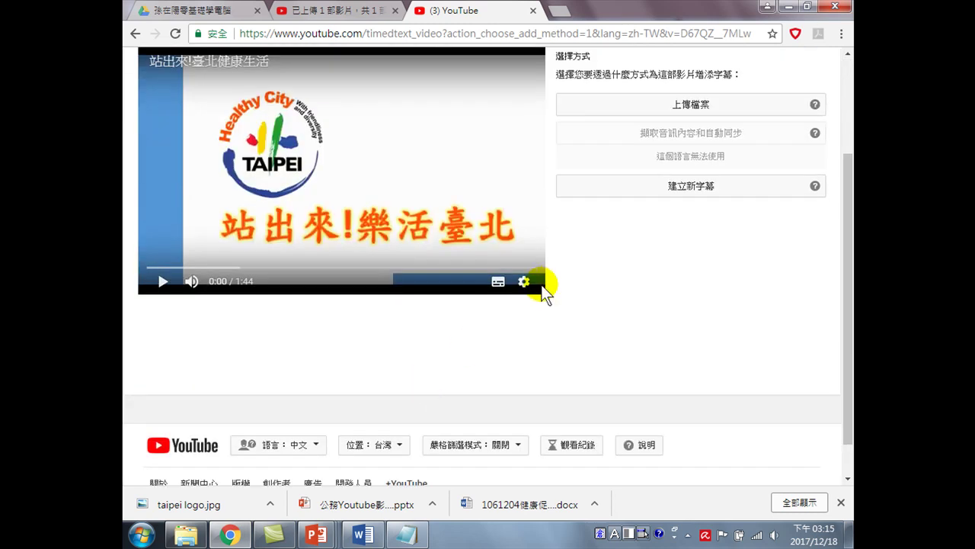
left_click(681, 259)
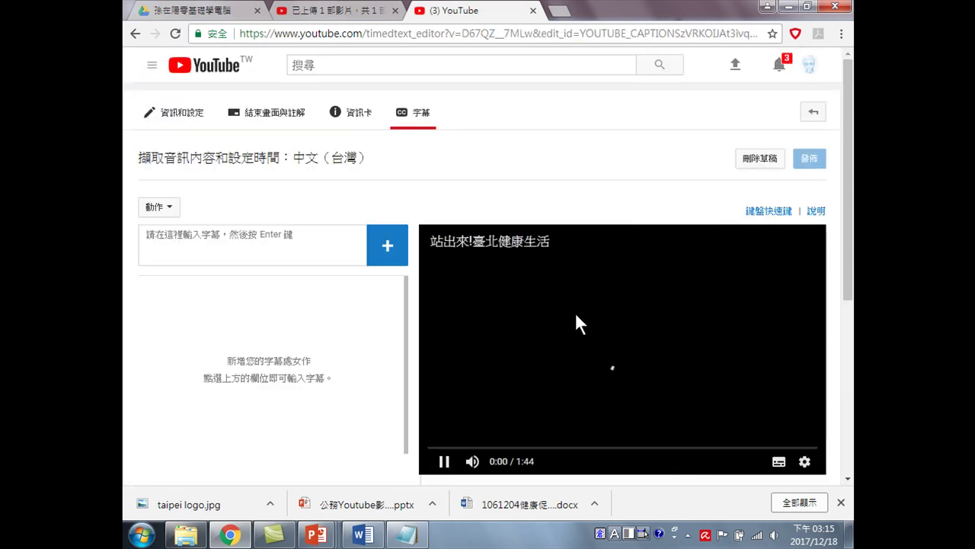
- Add a caption entry, then play the preview and pause it at about 0:04
left_click(378, 249)
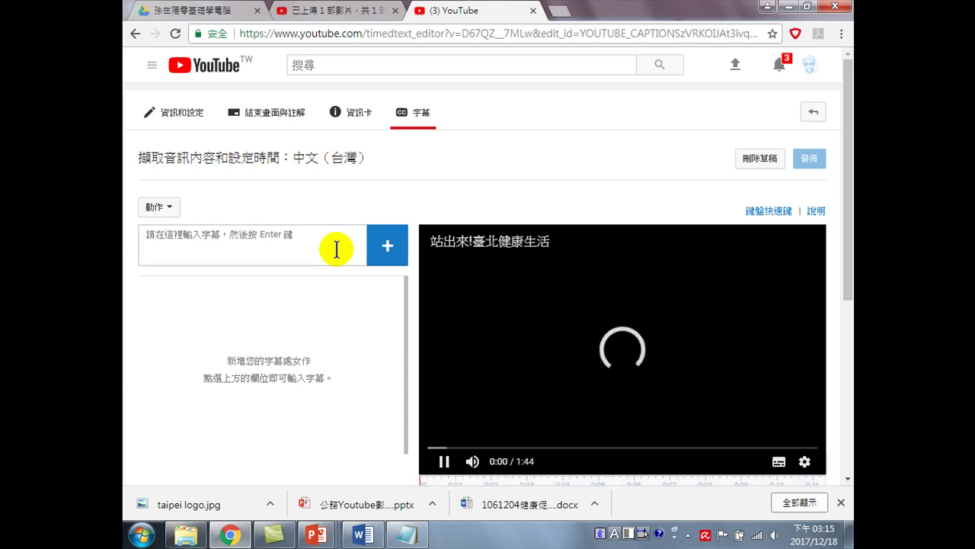
left_click(322, 241)
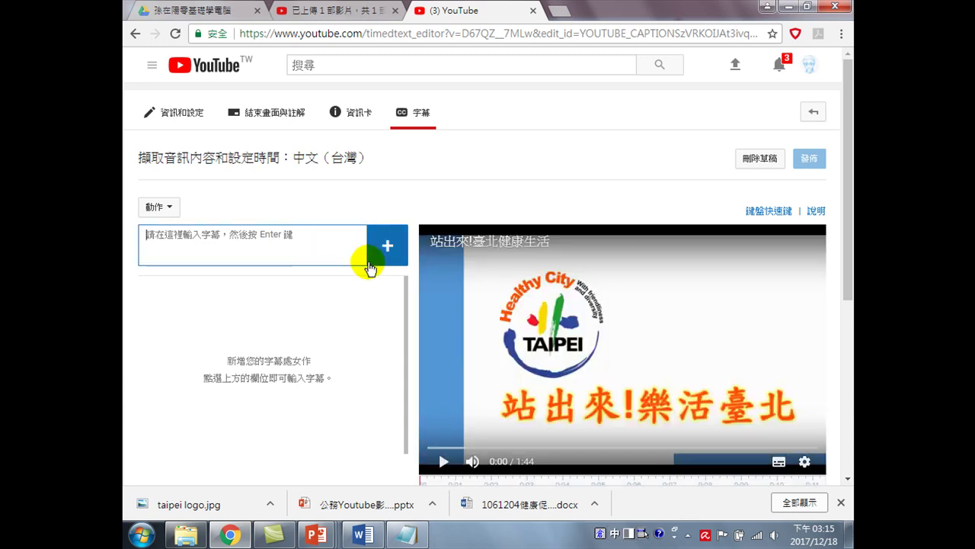
scroll(461, 301, "down", 1)
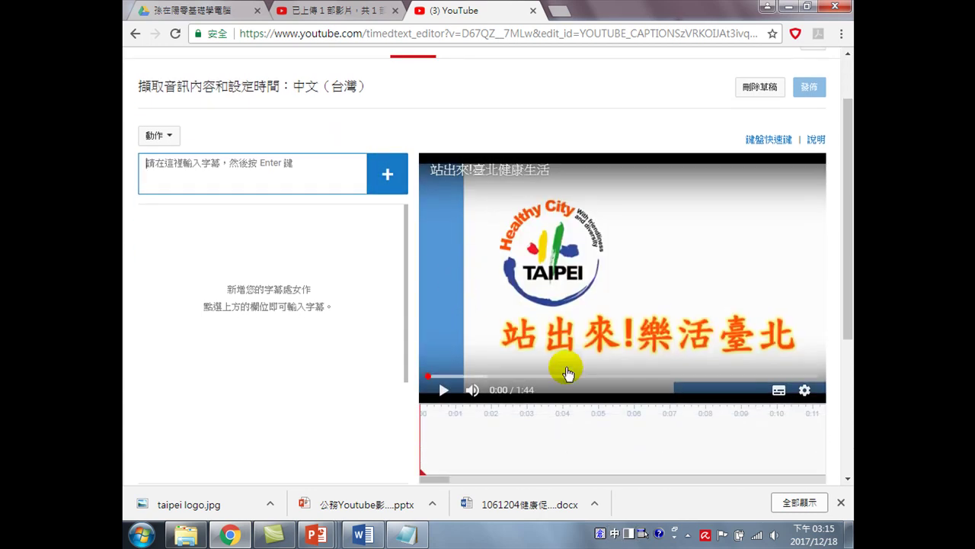
left_click(444, 392)
left_click(444, 392)
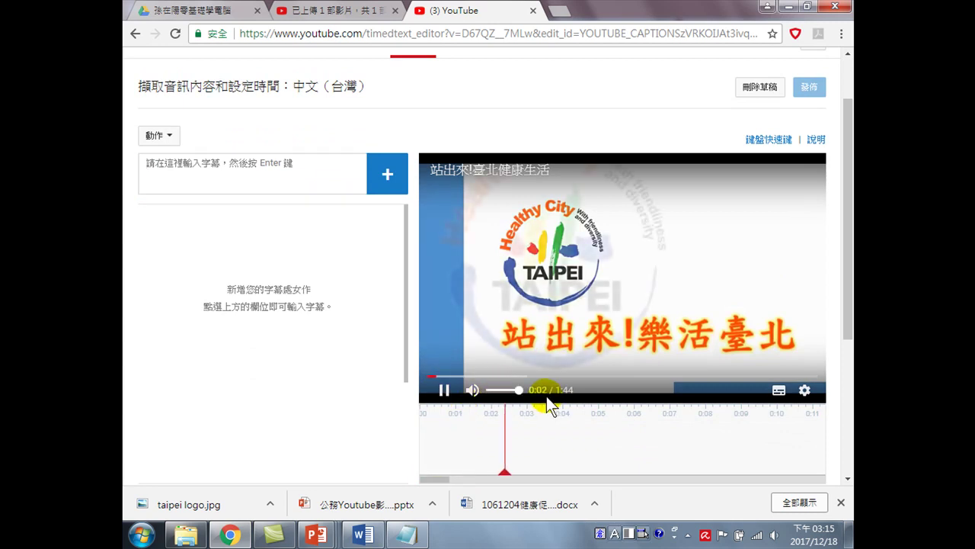
left_click(444, 391)
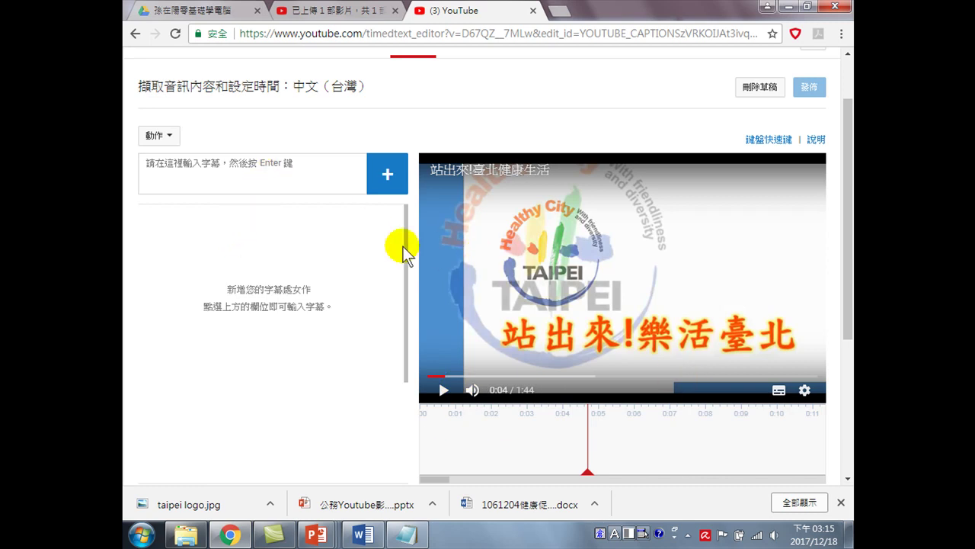
- Rewind to 0:00 and type 站出來!樂活臺北， into the caption box using the Chinese IME
left_click(429, 376)
left_click(246, 189)
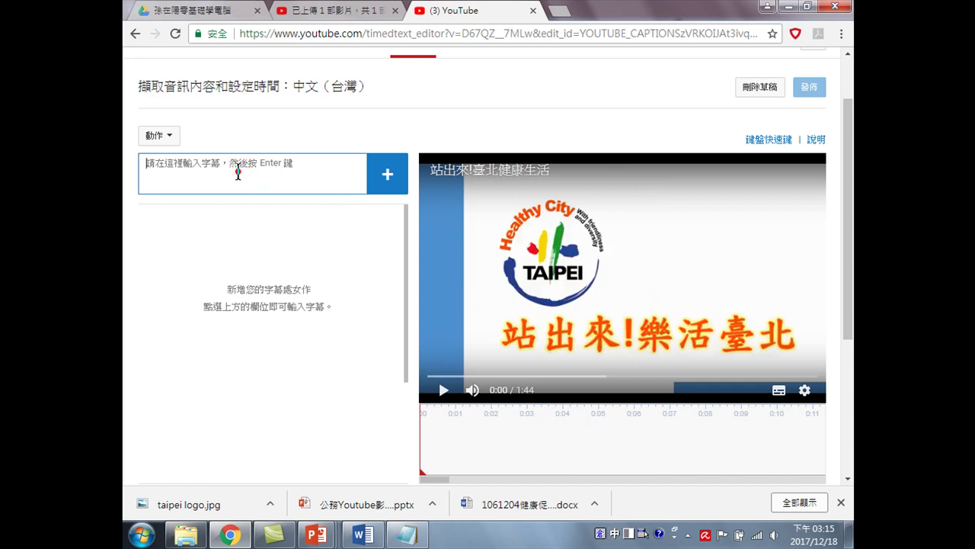
type("0")
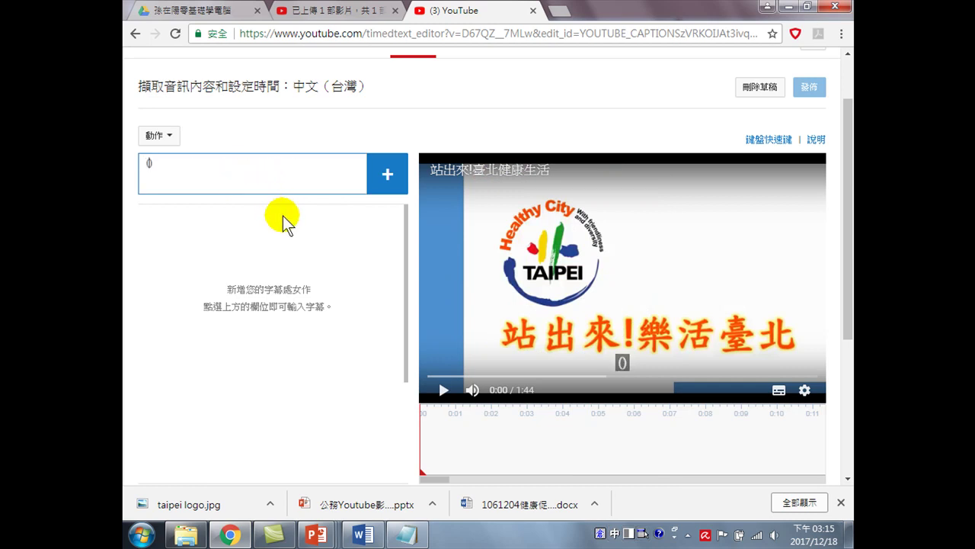
type("yt")
key("BackSpace")
key("BackSpace")
key("ctrl+space")
type("音")
key("BackSpace")
type("yty")
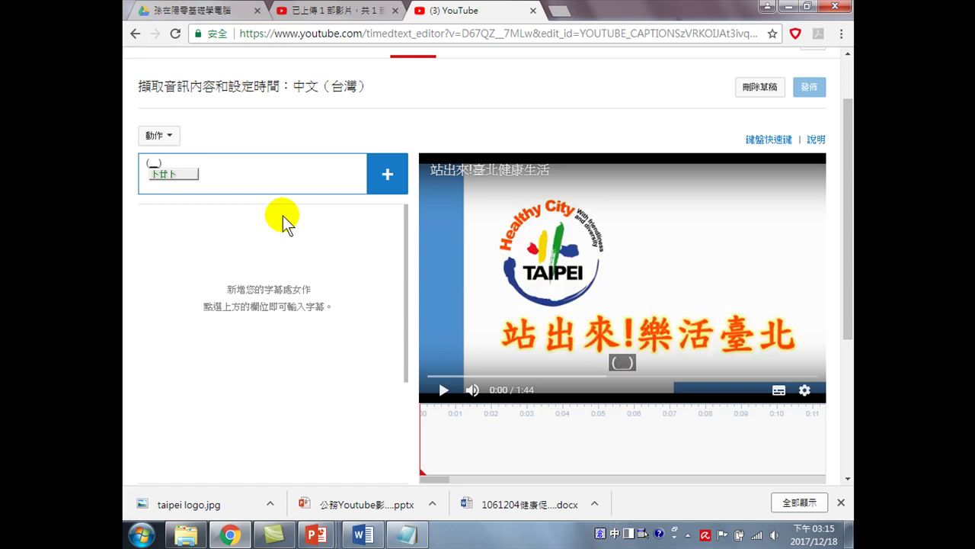
type("站出來")
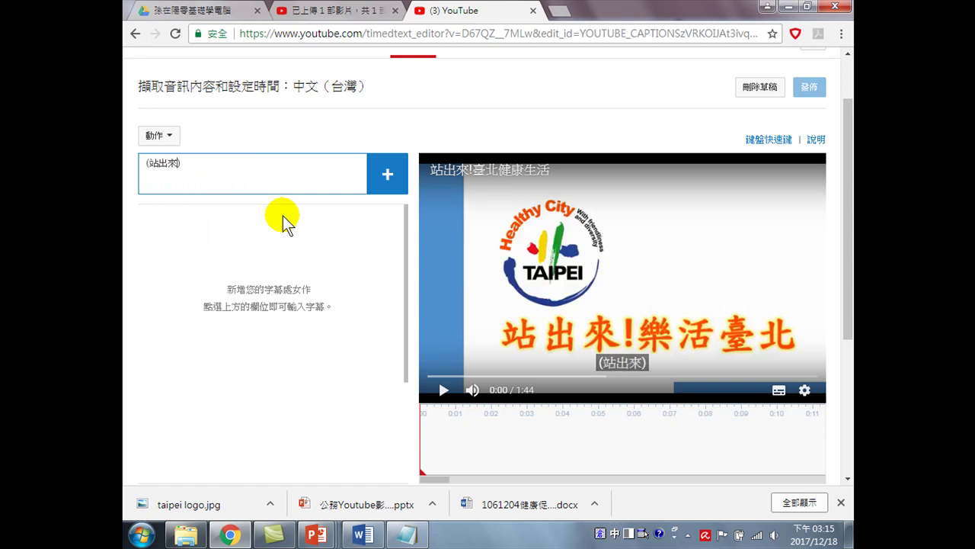
type("!")
type("vi")
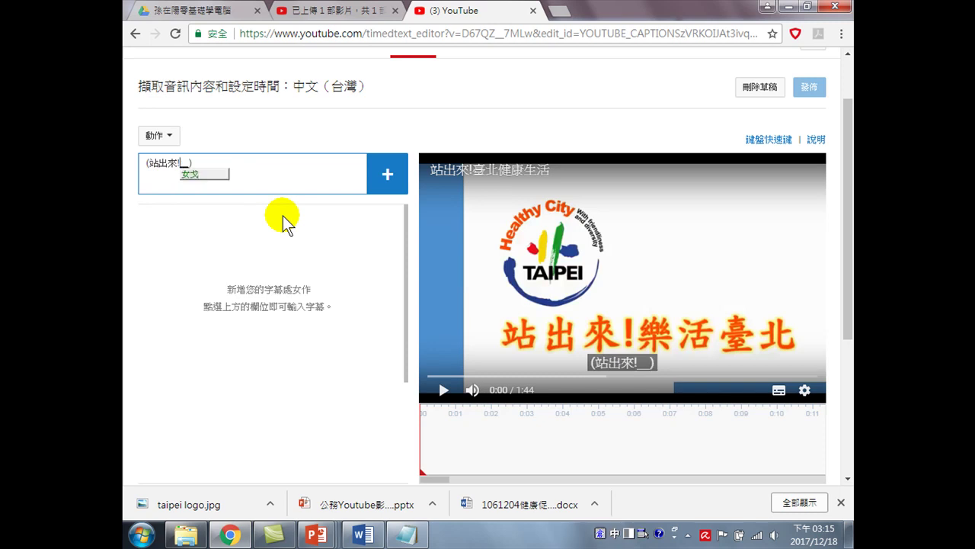
type("d")
key("space")
type("ehj")
key("space")
type("l")
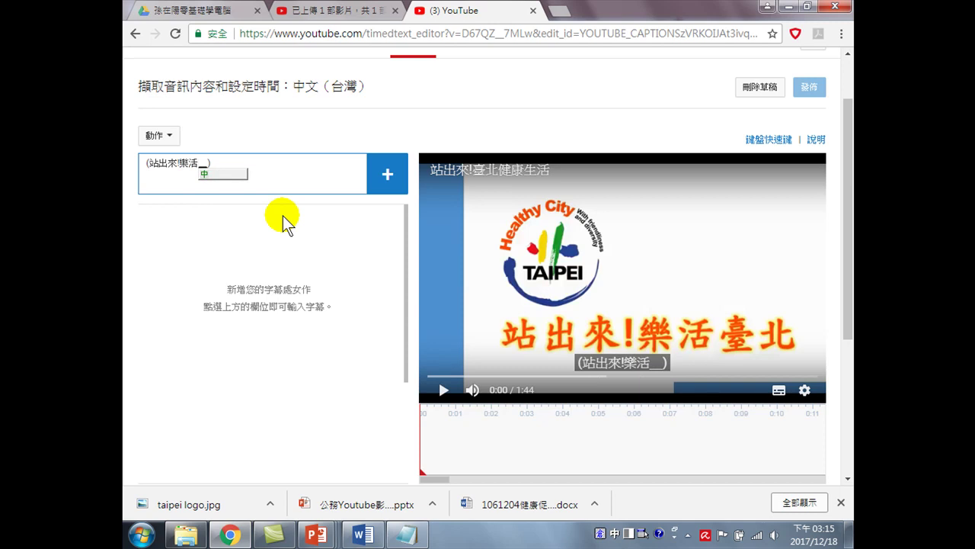
type("m")
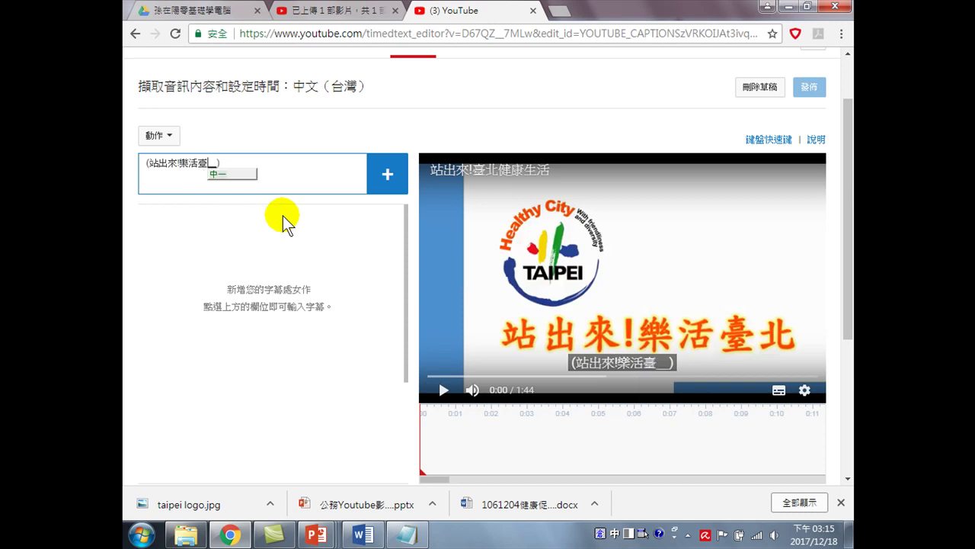
key("space")
key("1")
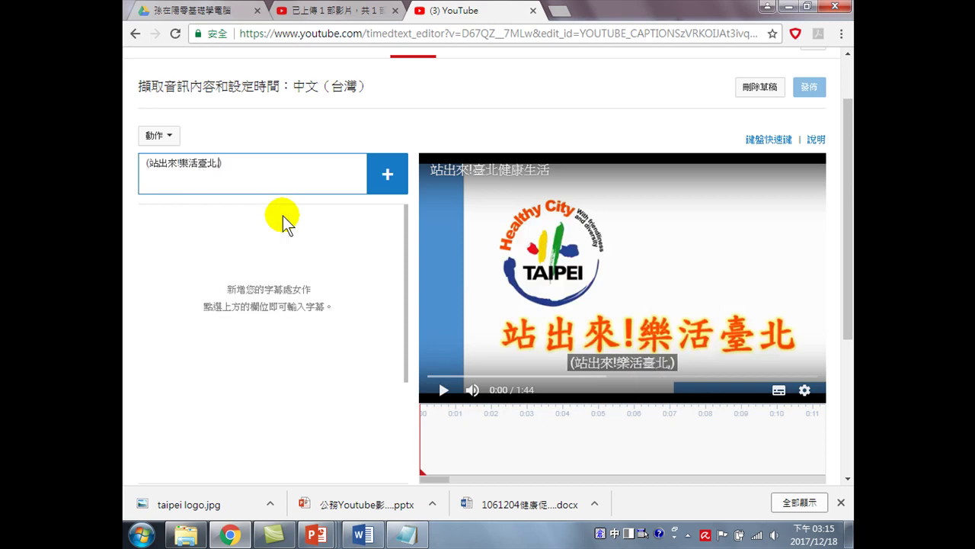
key("BackSpace")
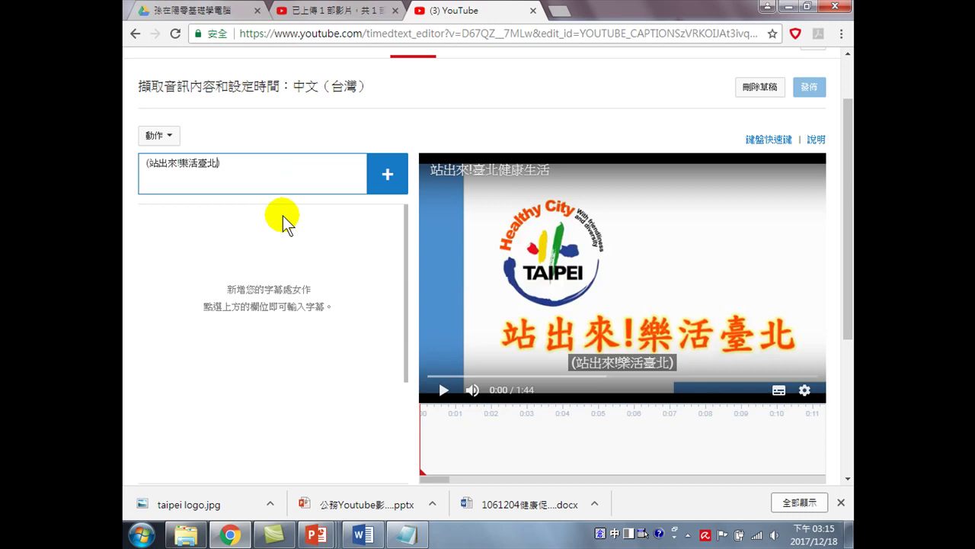
type("，")
- Finish the caption with the date 2017年12月, then switch out of Chinese input
key("ctrl+space")
type("200")
key("BackSpace")
type("17")
key("ctrl+space")
type("年")
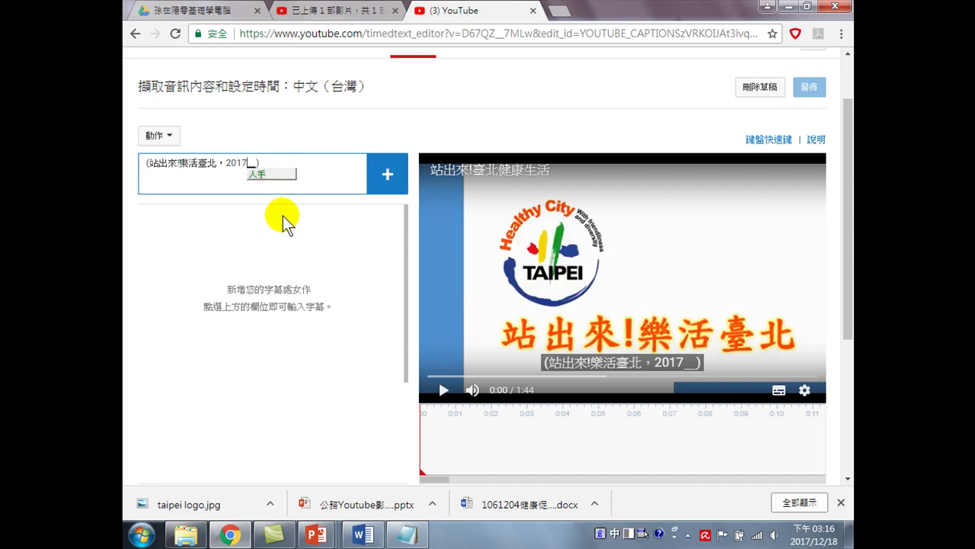
key("Escape")
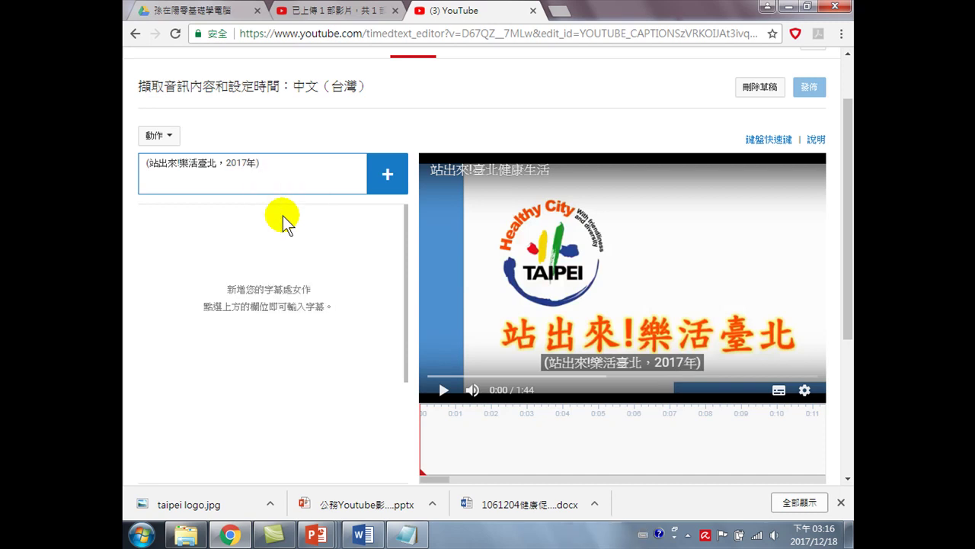
type("12")
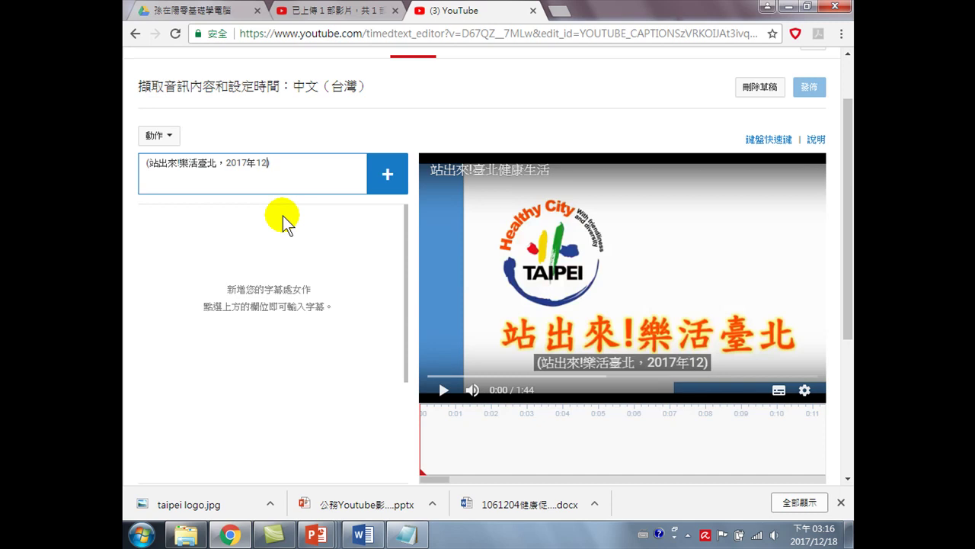
key("ctrl+space")
type("月")
key("Escape")
key("ctrl+space")
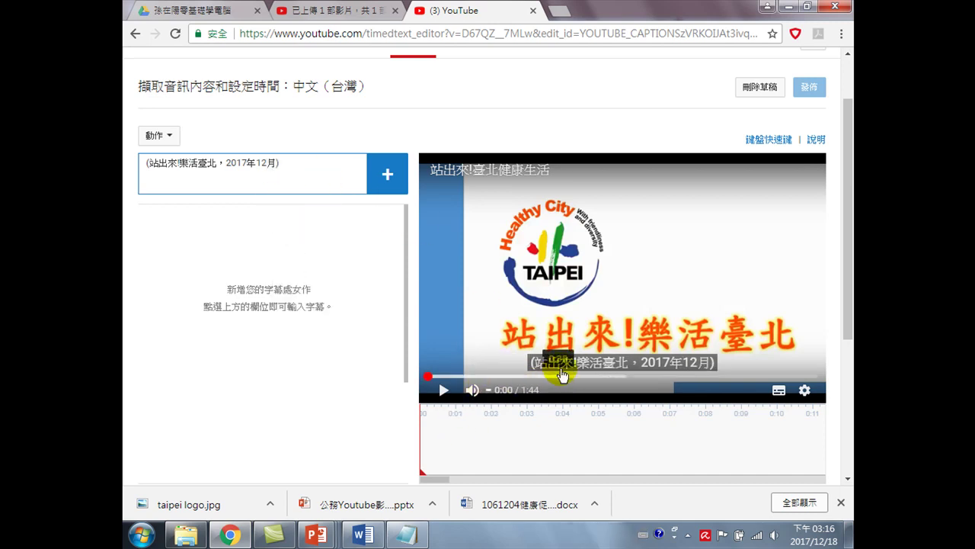
- Add the caption line and stretch it to span 0:00 to about 0:10
left_click(389, 177)
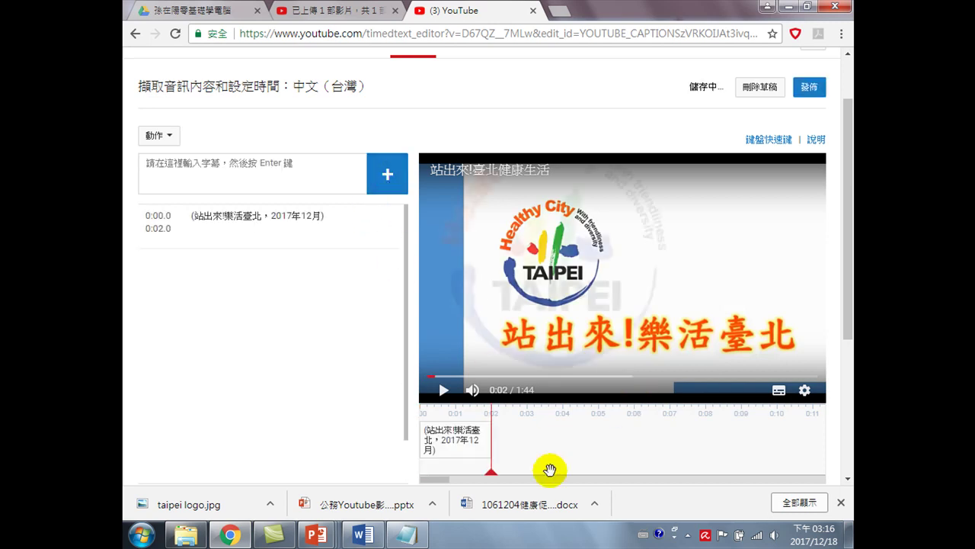
left_click_drag(490, 435, 597, 437)
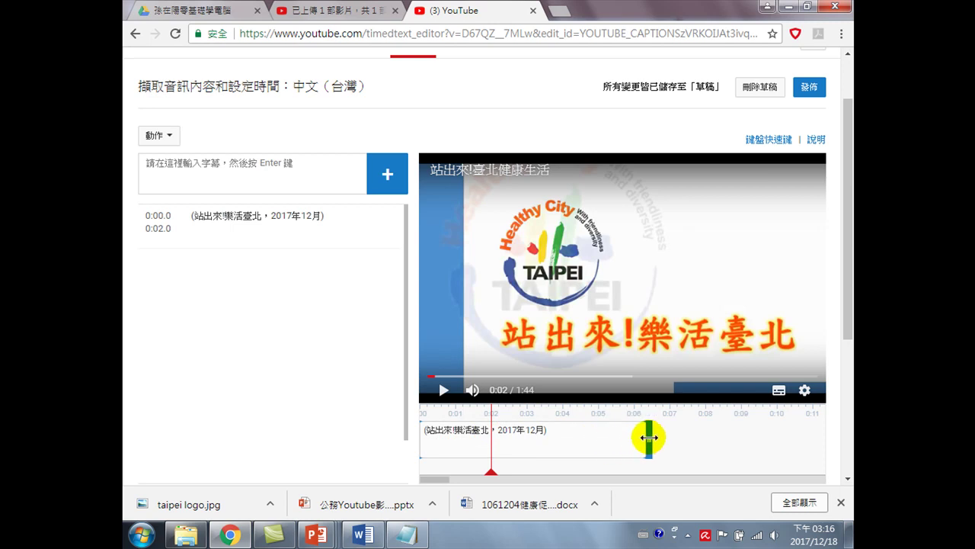
left_click_drag(597, 436, 779, 443)
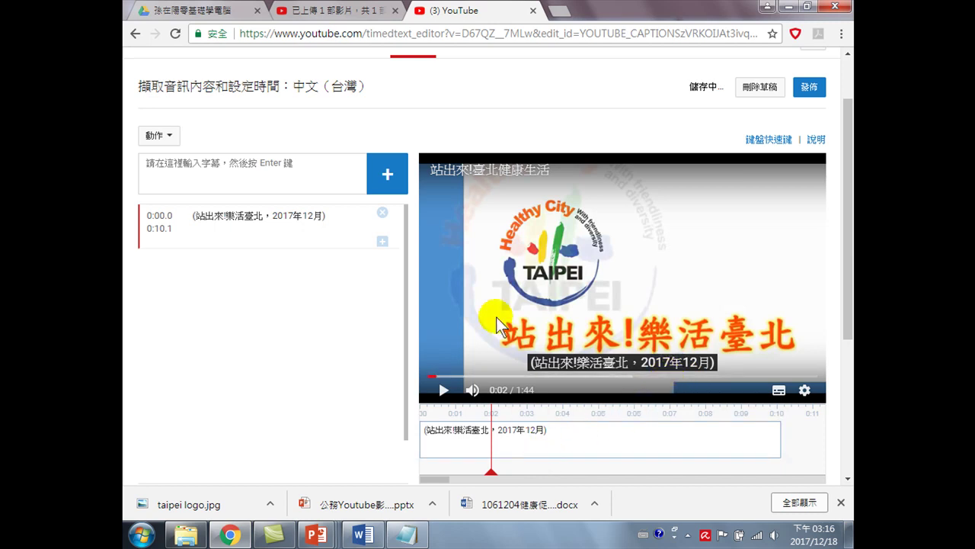
- Publish the Chinese (Taiwan) caption track with 發佈
left_click(810, 95)
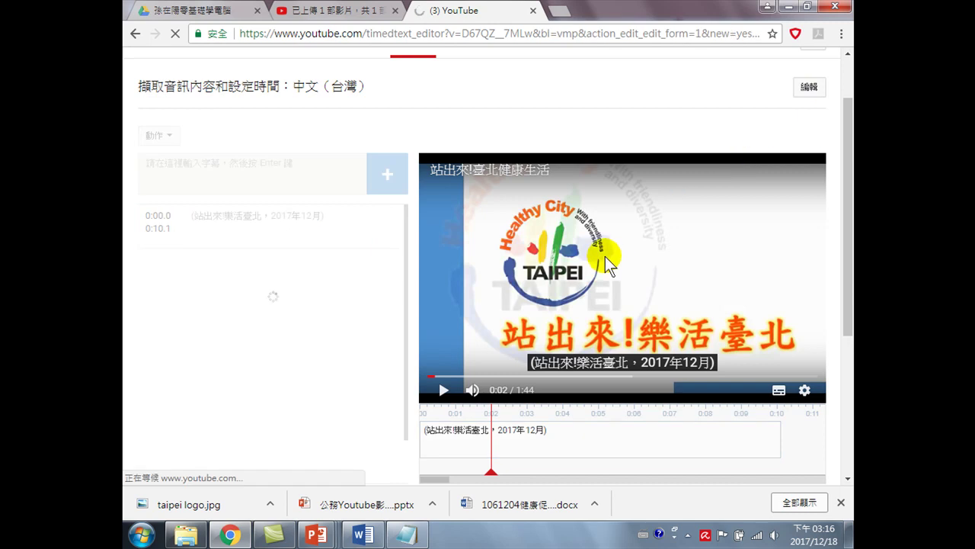
scroll(572, 316, "down", 2)
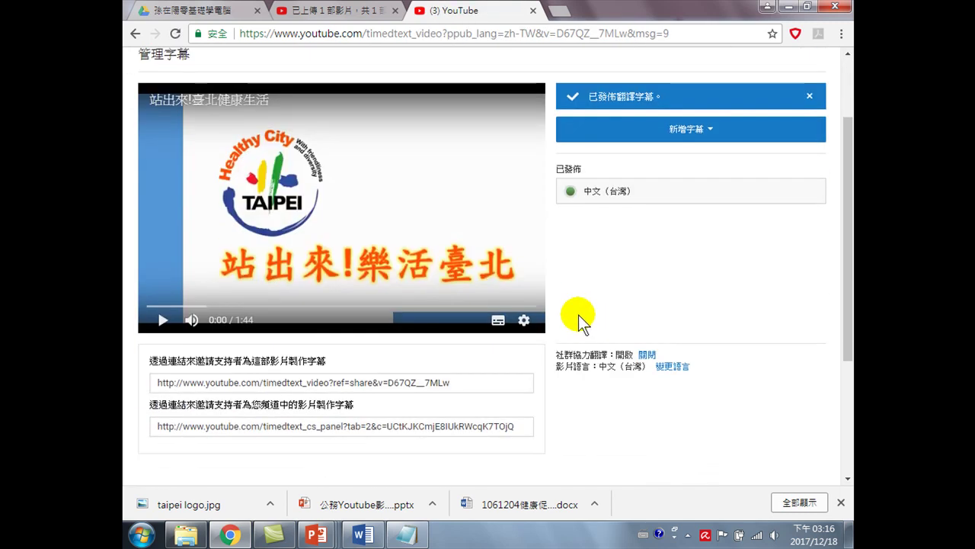
scroll(489, 264, "up", 2)
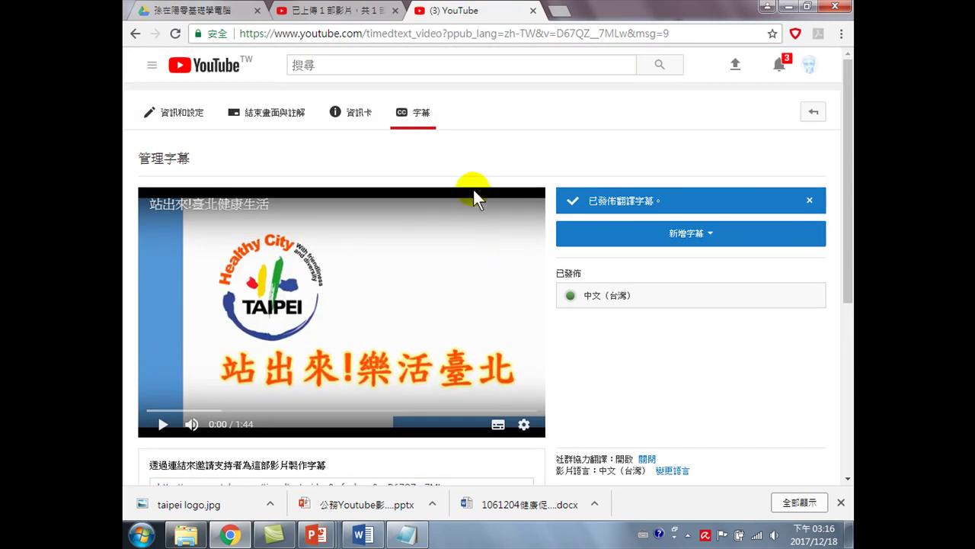
- Open the 站出來!臺北健康生活 video's details in 創作者工作室 and bring up its visibility dropdown
left_click(810, 65)
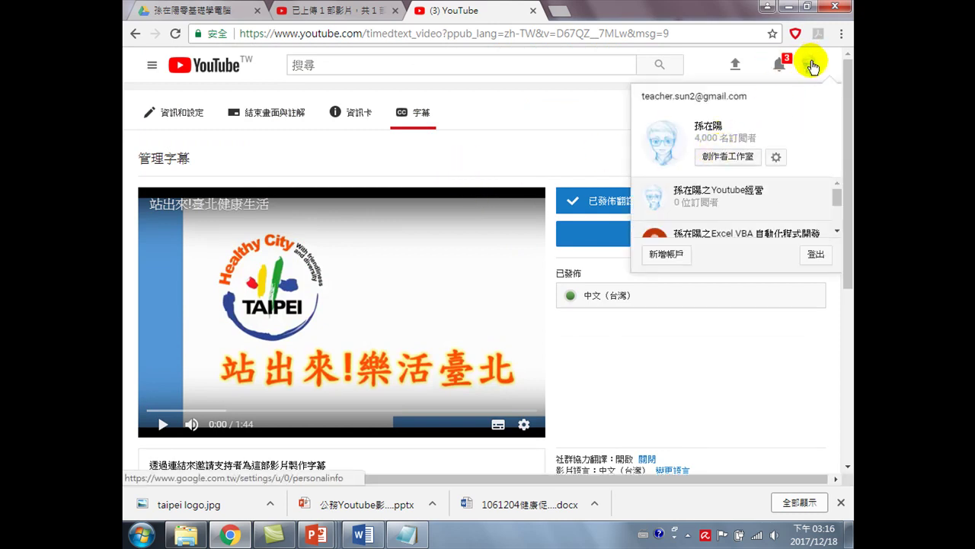
left_click(724, 156)
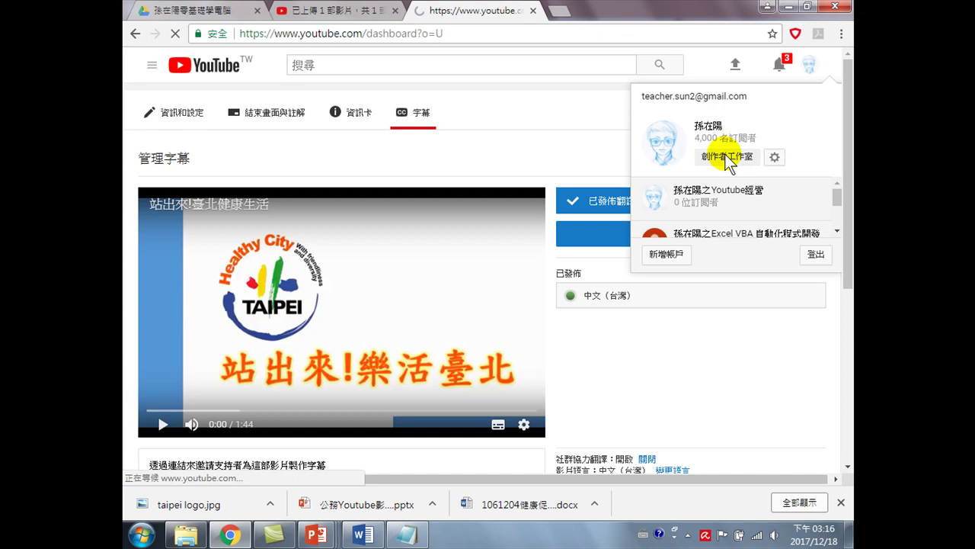
left_click(397, 221)
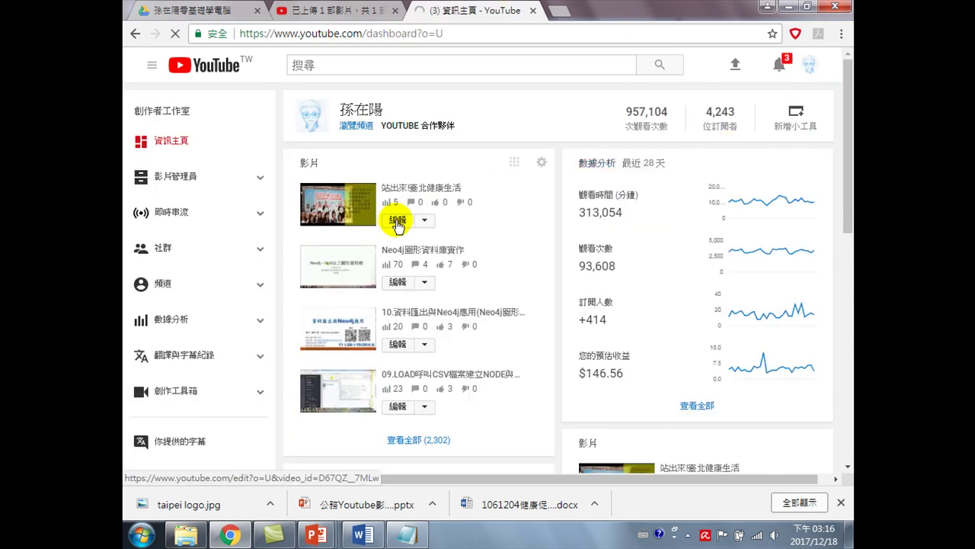
scroll(392, 373, "down", 2)
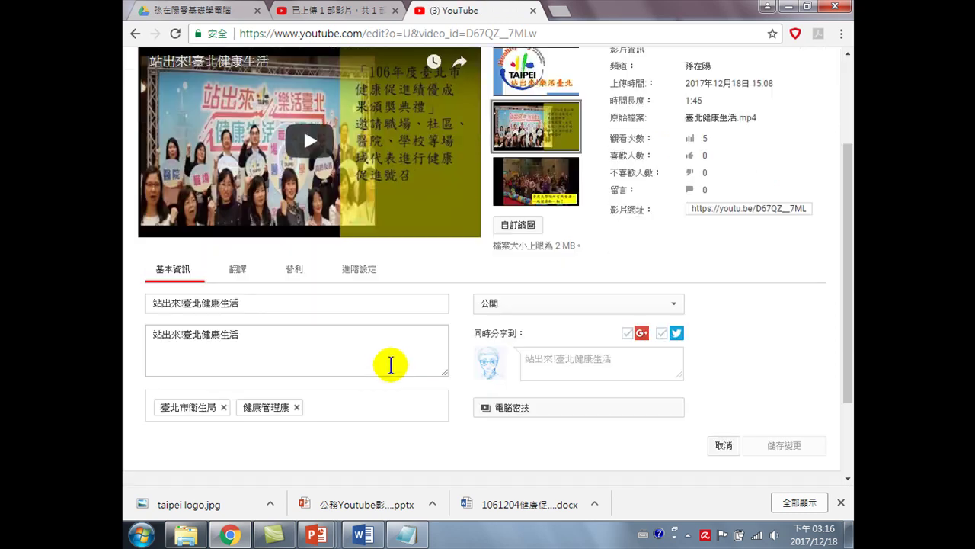
left_click(509, 303)
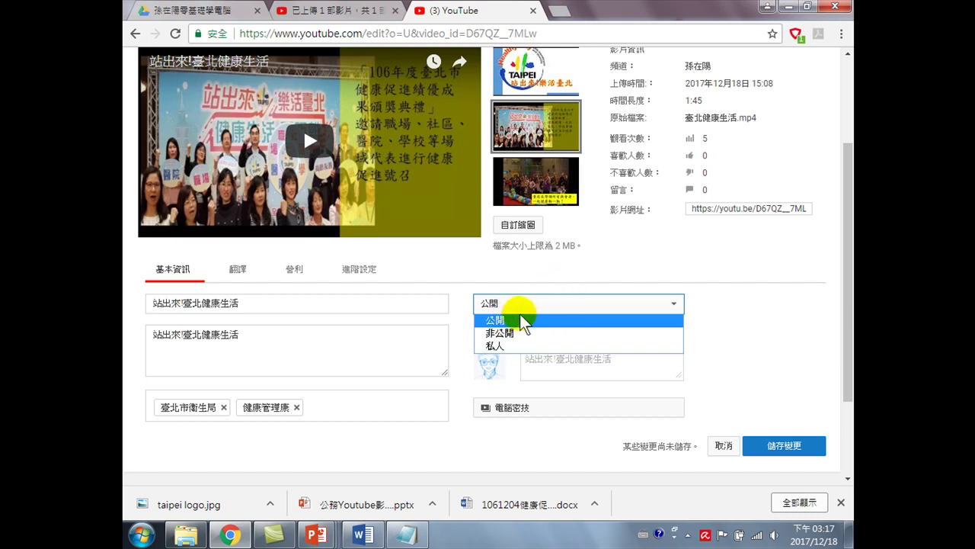
- Choose 公開 as the video's visibility and save with 儲存變更
left_click(741, 337)
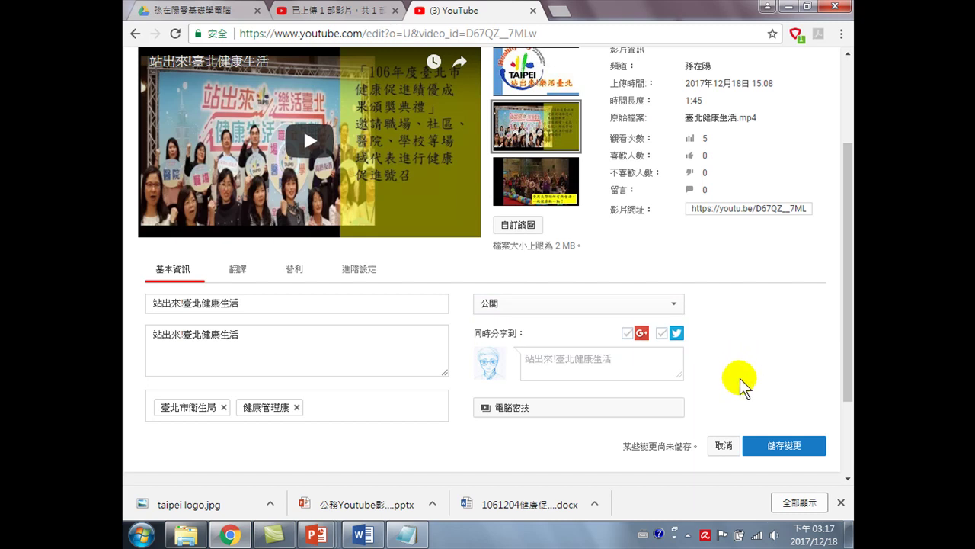
left_click(783, 447)
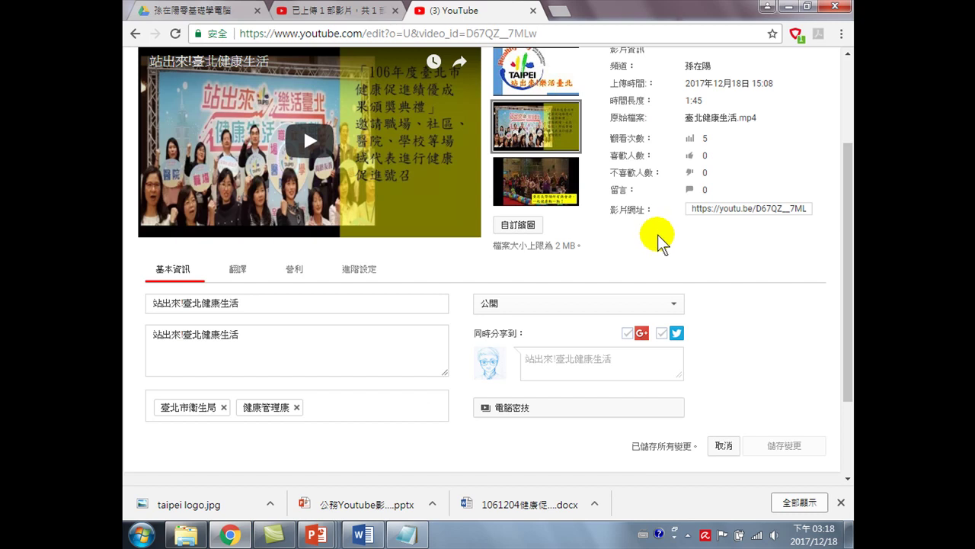
scroll(590, 229, "up", 2)
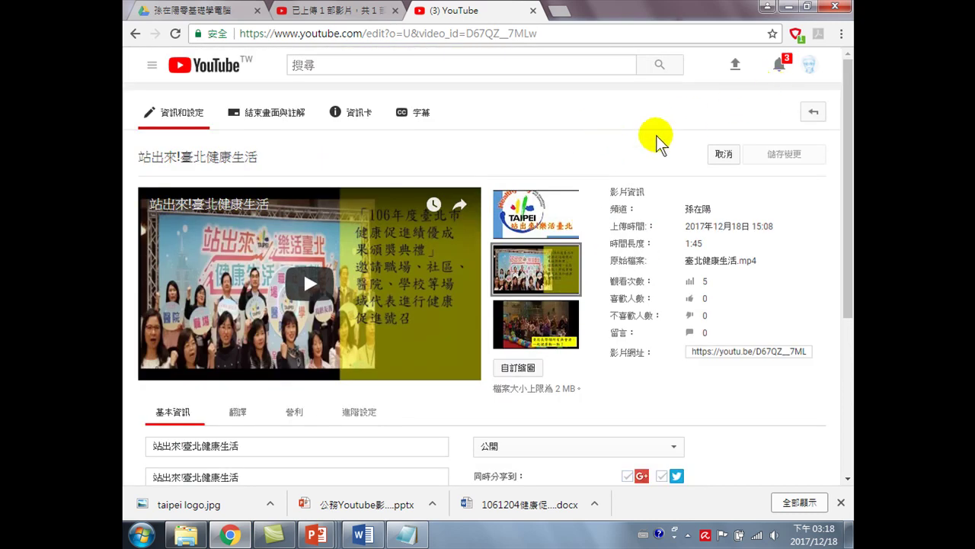